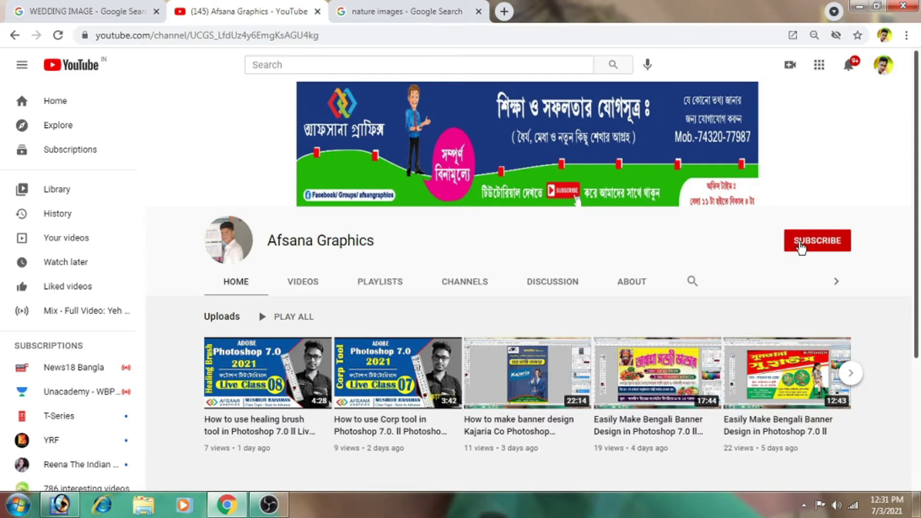
- Subscribe to the tutorial channel and set its notifications to All
click(800, 247)
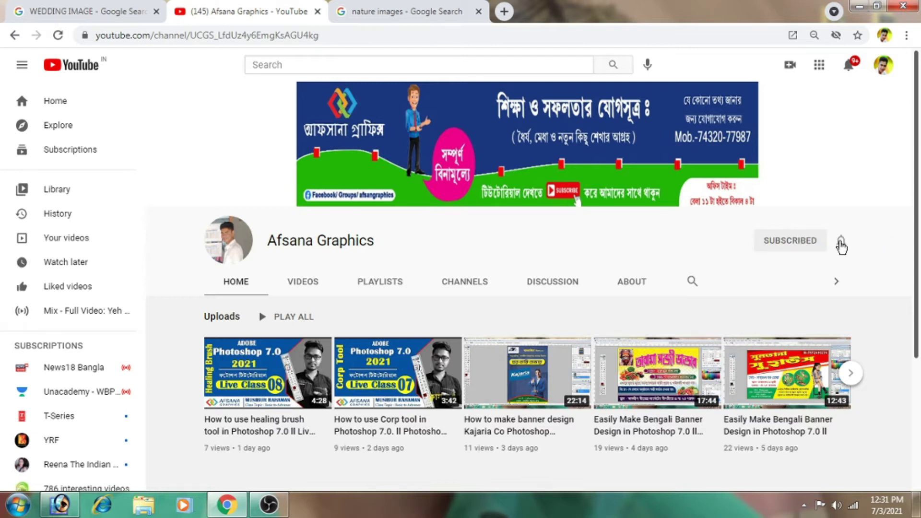
click(841, 244)
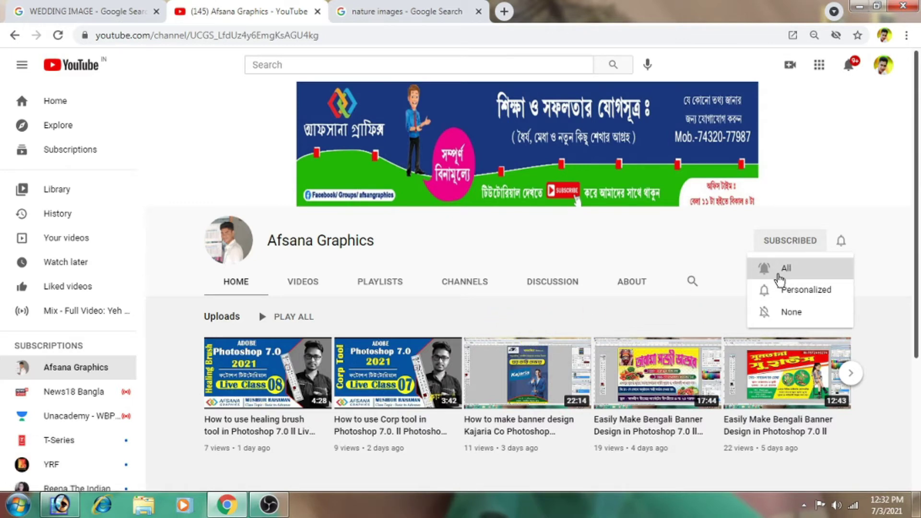
click(779, 280)
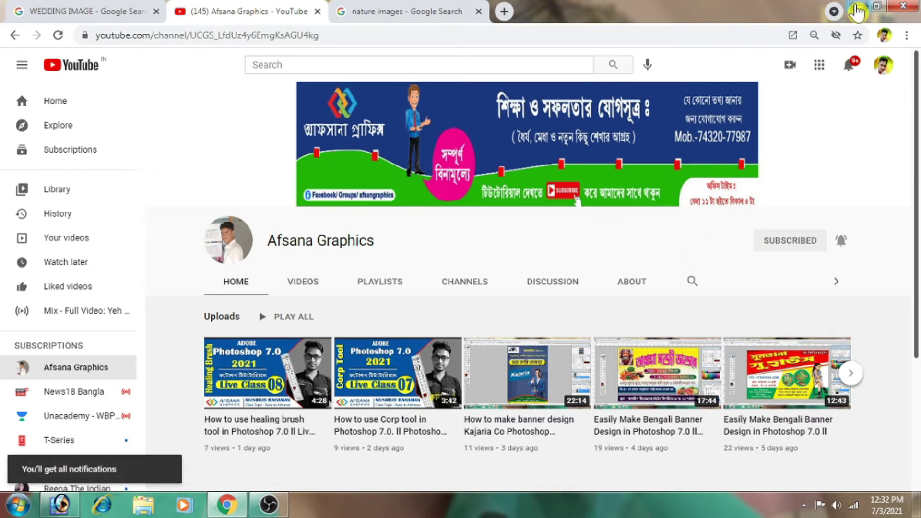
- Minimize Chrome, refresh the desktop, and bring Photoshop back to the front
click(859, 6)
right_click(477, 152)
click(499, 178)
right_click(498, 178)
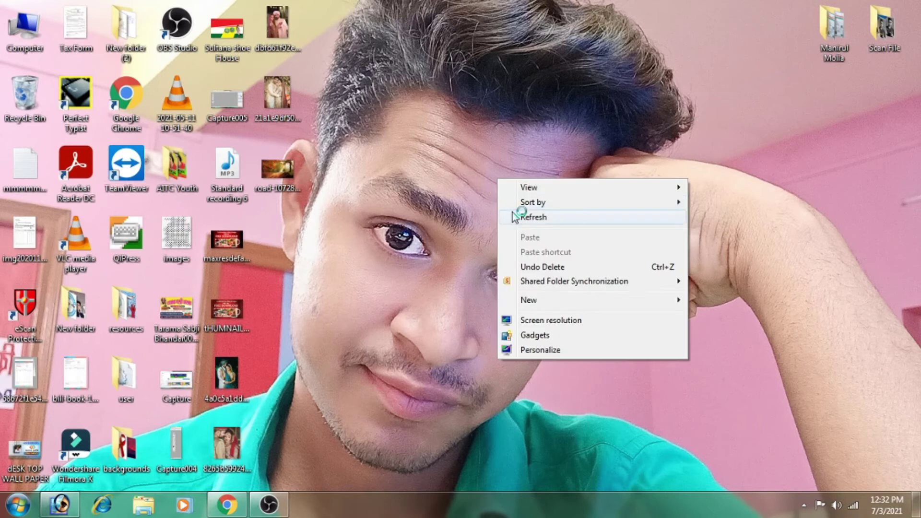
click(516, 218)
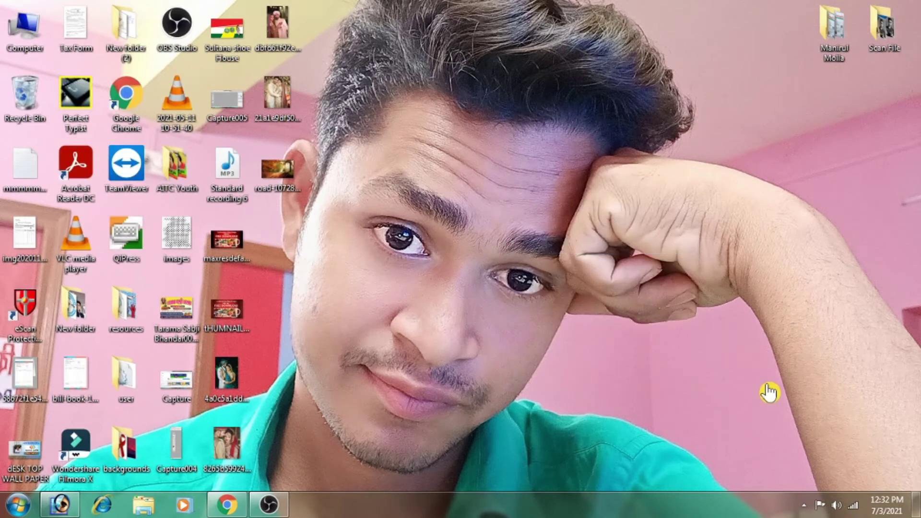
click(60, 504)
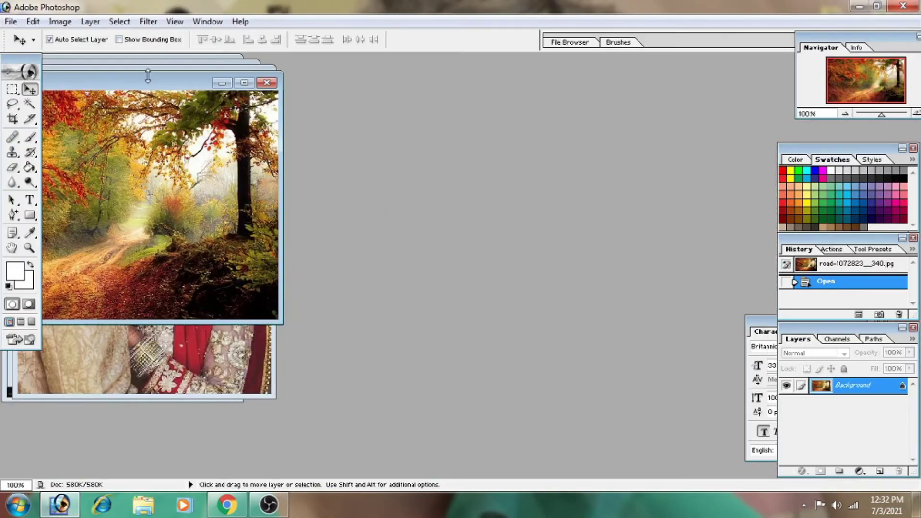
- Move the road-1072823__340.jpg window across the workspace and back toward the upper left
drag(161, 91, 248, 126)
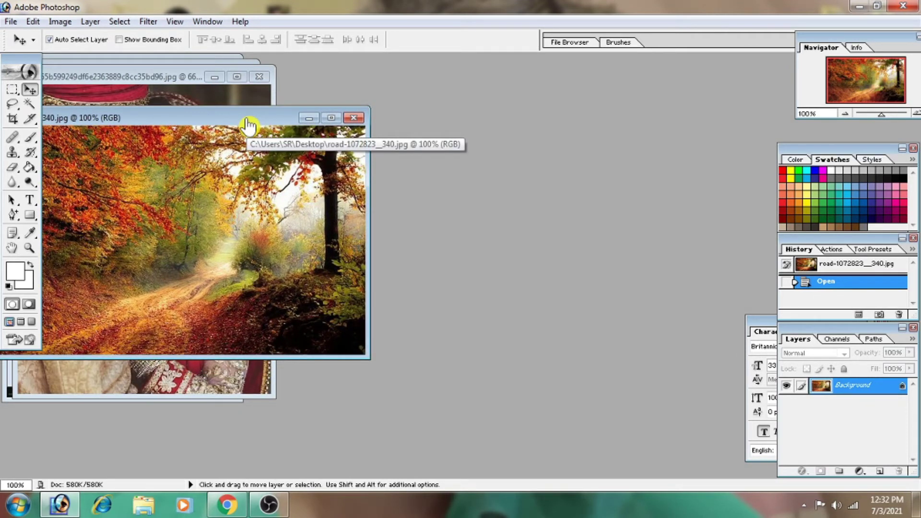
drag(248, 126, 158, 101)
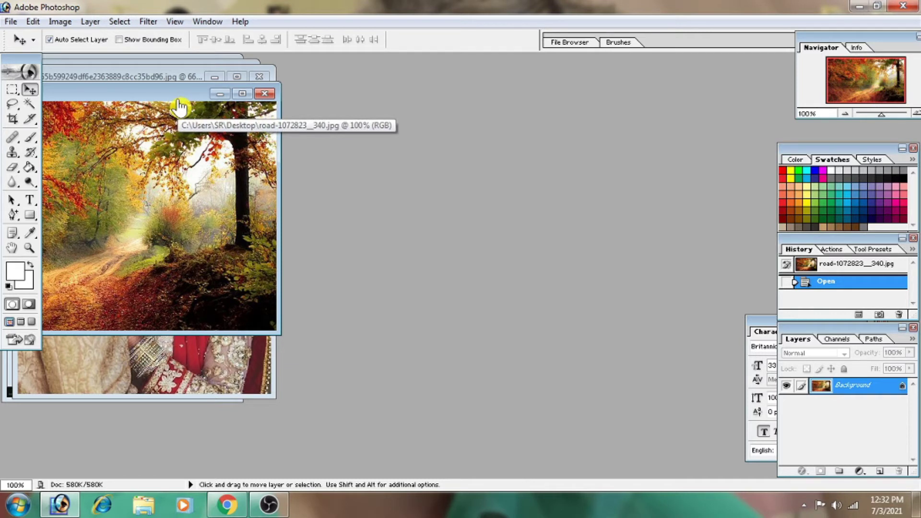
- Create a white 8×3 inch, 300 ppi CMYK document named MUG PRINTING and centre its window
click(10, 21)
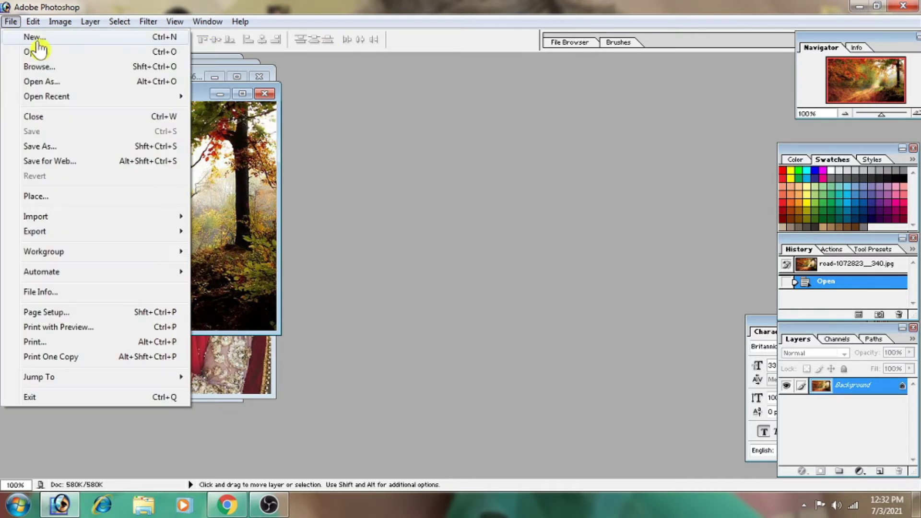
click(41, 41)
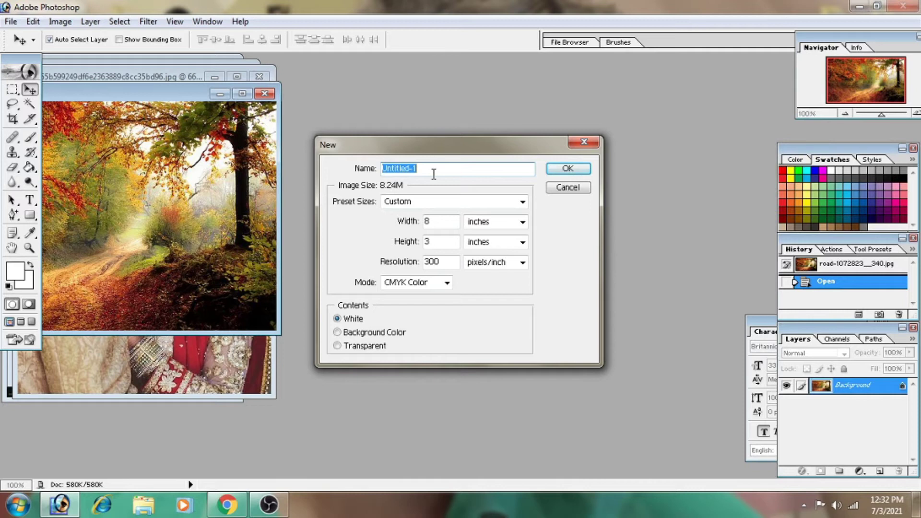
text(MUG PRINTING)
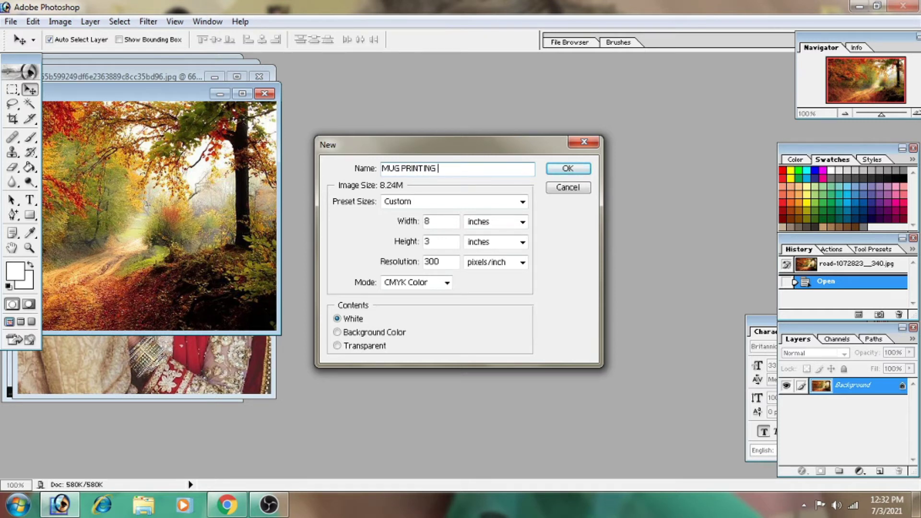
double_click(435, 222)
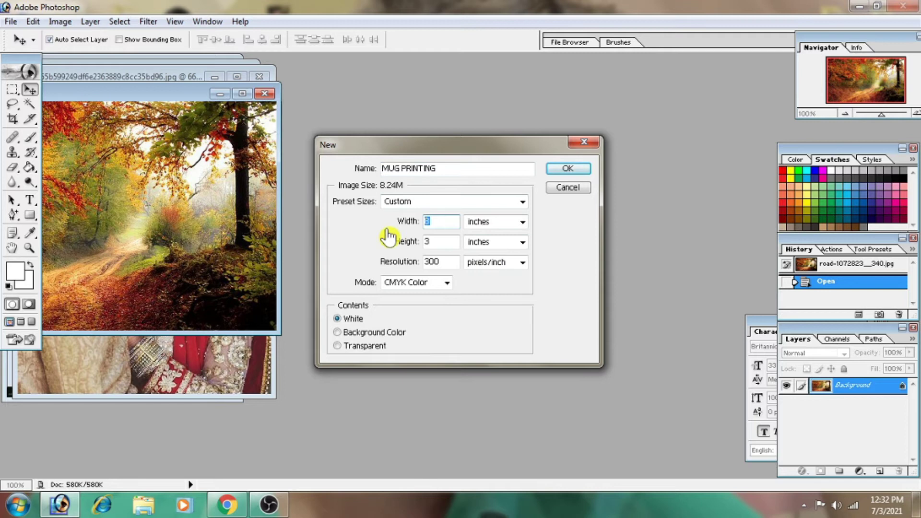
click(451, 242)
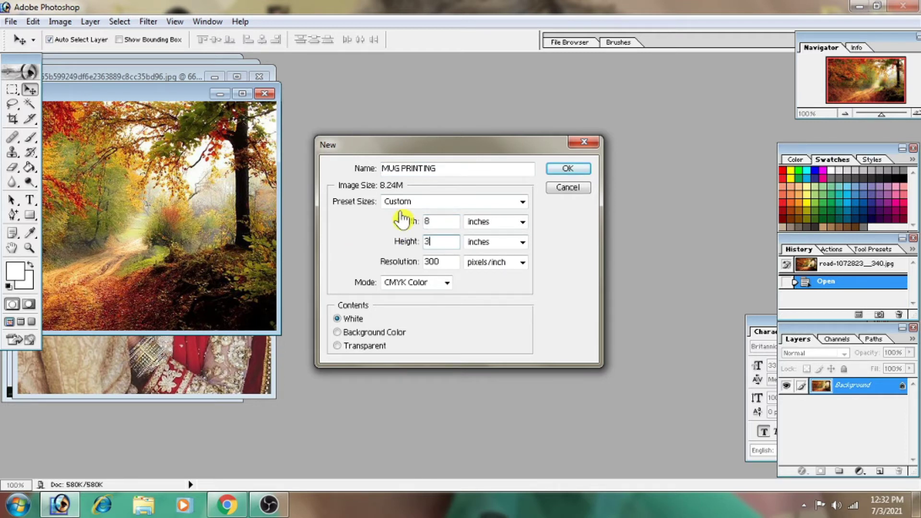
double_click(450, 261)
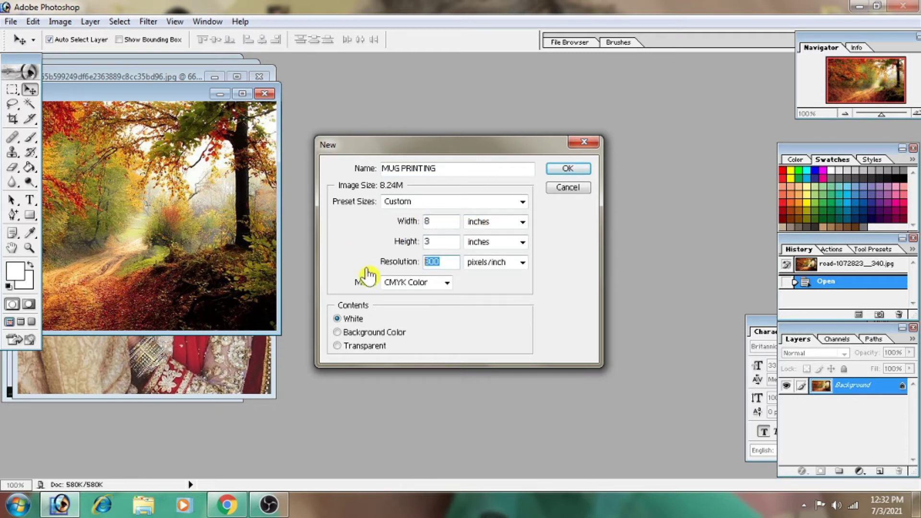
text(300)
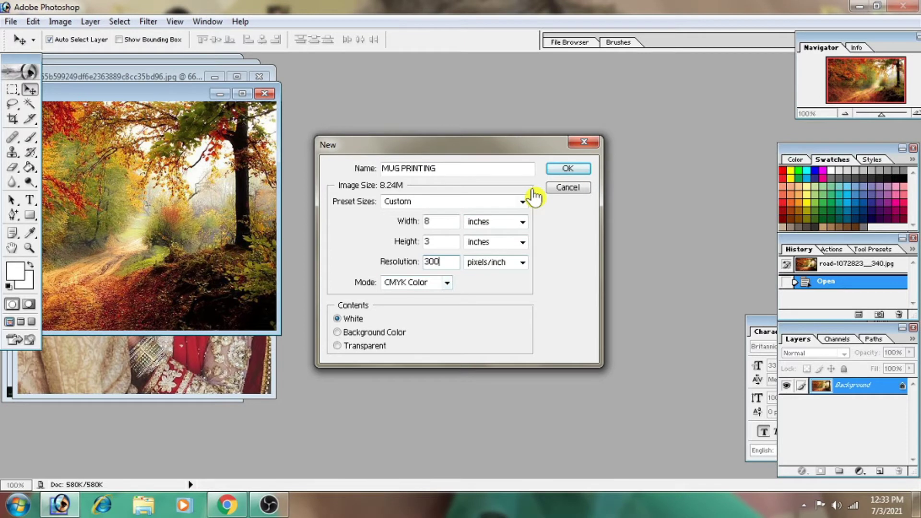
click(567, 169)
mouse_move(177, 95)
mouse_down()
mouse_move(476, 175)
mouse_move(456, 158)
mouse_up()
drag(94, 132, 89, 187)
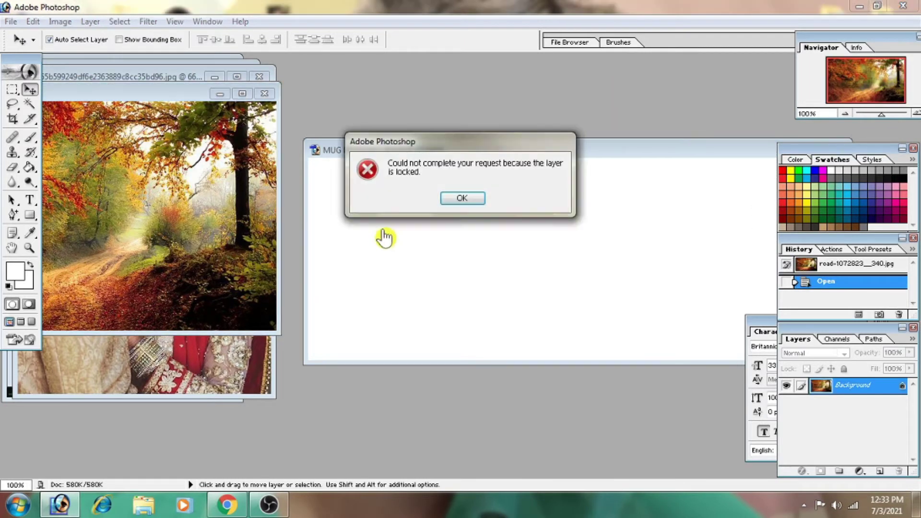
- Copy the road photo into MUG PRINTING as Layer 1 and scale it to fill the canvas
click(447, 201)
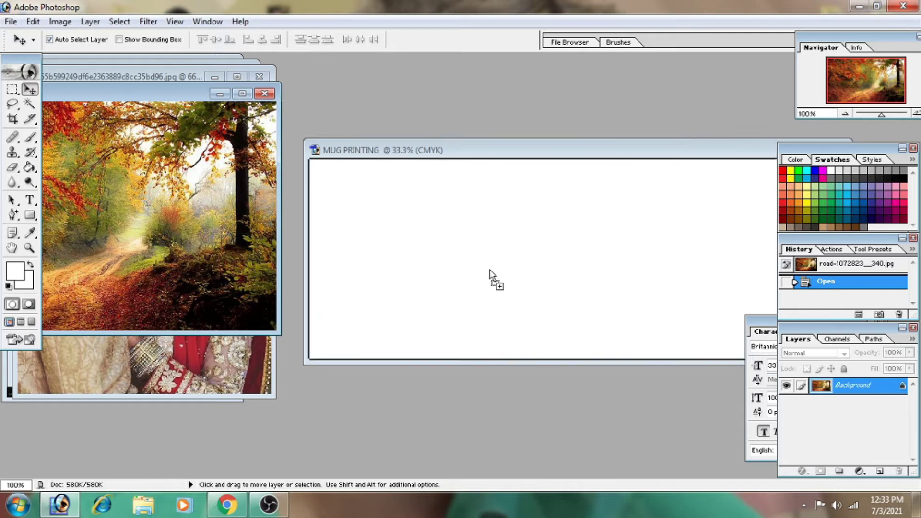
drag(151, 209, 498, 263)
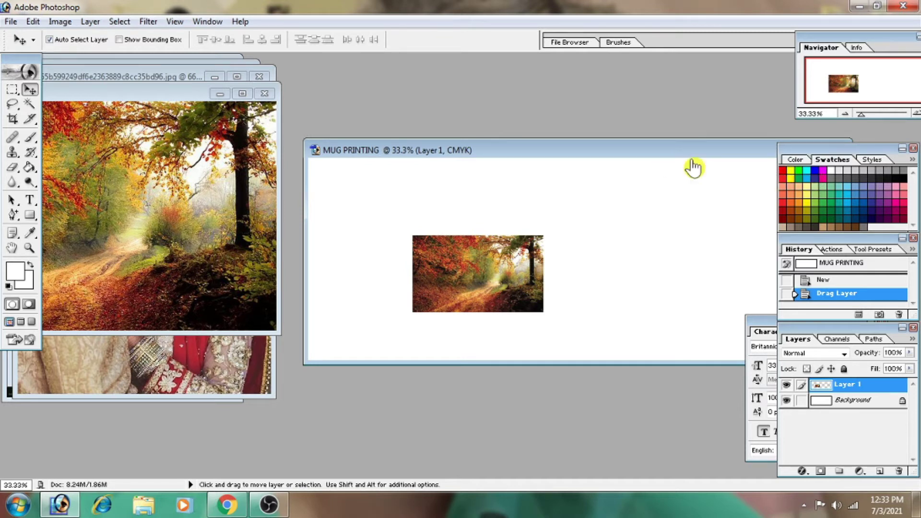
double_click(618, 151)
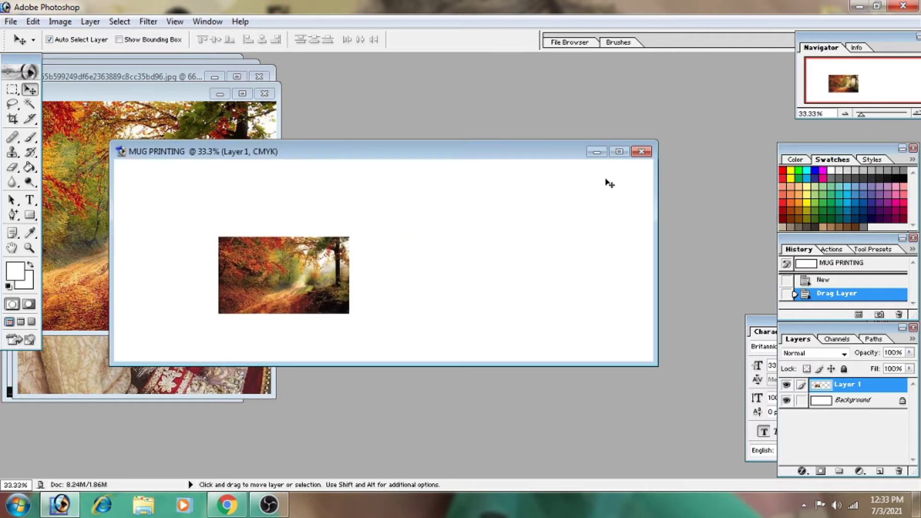
drag(427, 267, 349, 227)
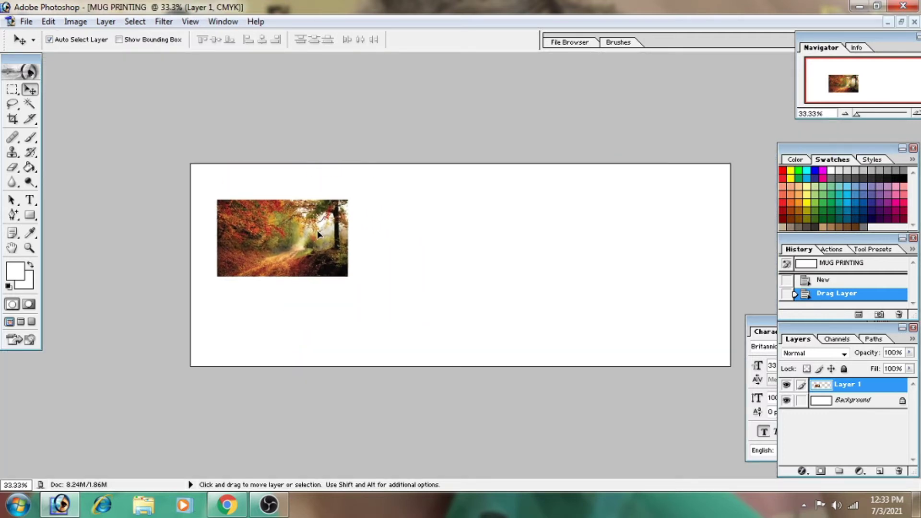
key(ctrl+t)
mouse_move(323, 239)
mouse_down()
mouse_move(316, 211)
mouse_move(298, 202)
mouse_up()
mouse_move(328, 241)
mouse_down()
mouse_move(524, 337)
mouse_move(727, 477)
mouse_move(746, 479)
mouse_up()
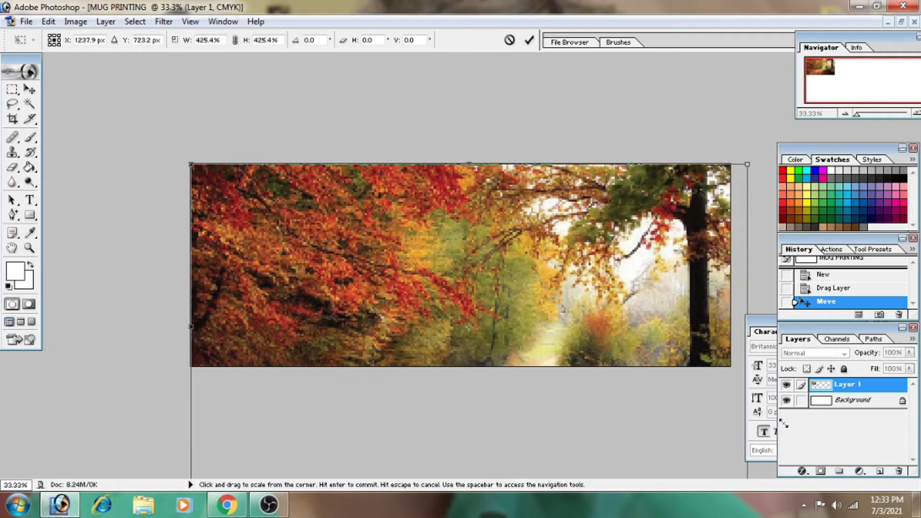
- Commit the scaling and apply a slightly raised-radius Gaussian Blur to the road photo
click(529, 39)
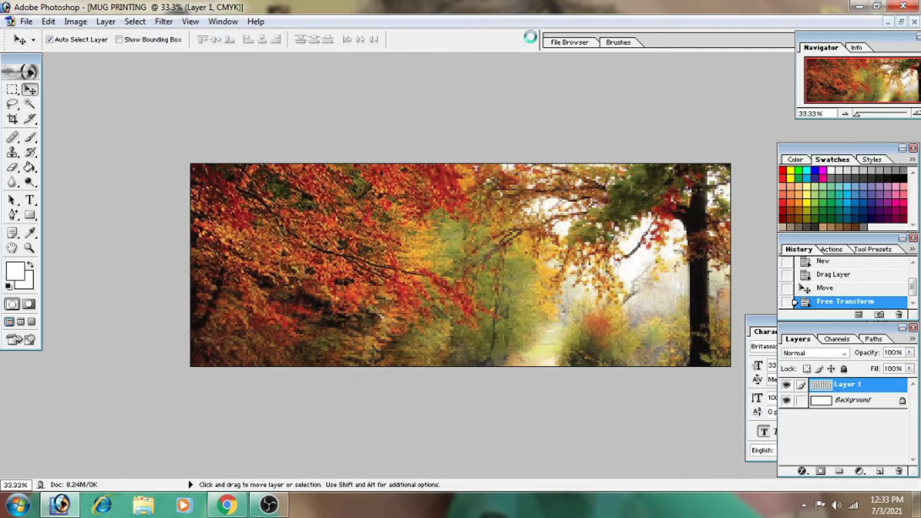
click(164, 21)
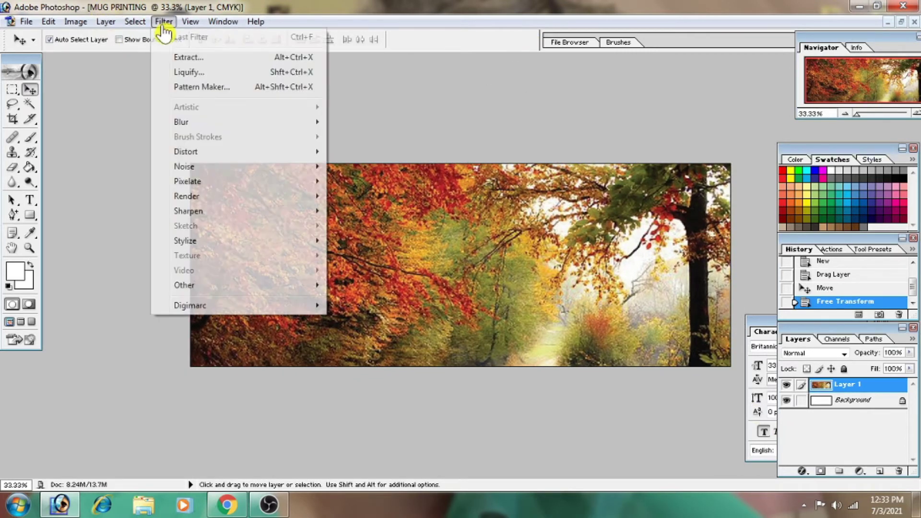
mouse_move(180, 122)
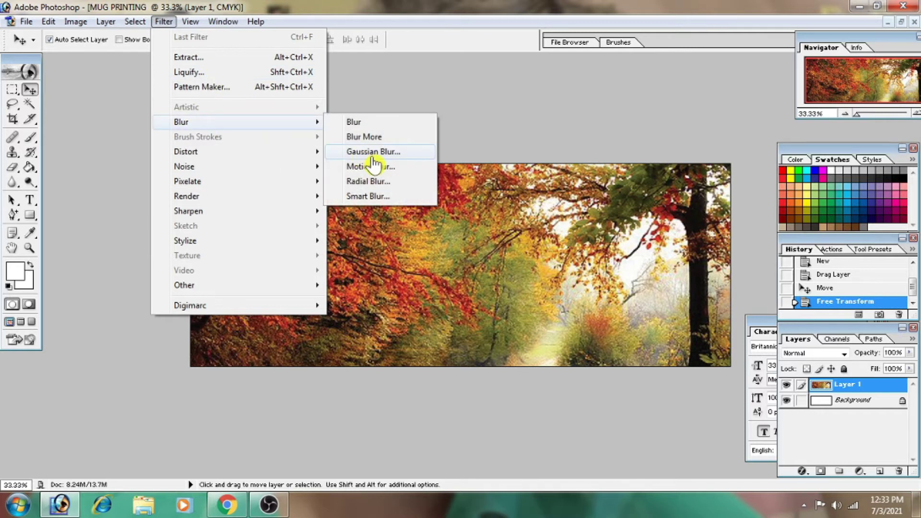
click(373, 153)
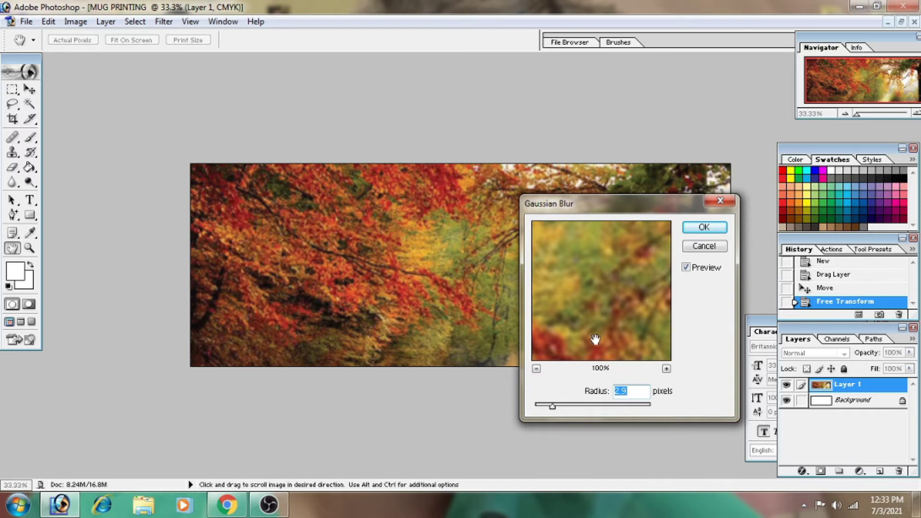
drag(552, 407, 580, 409)
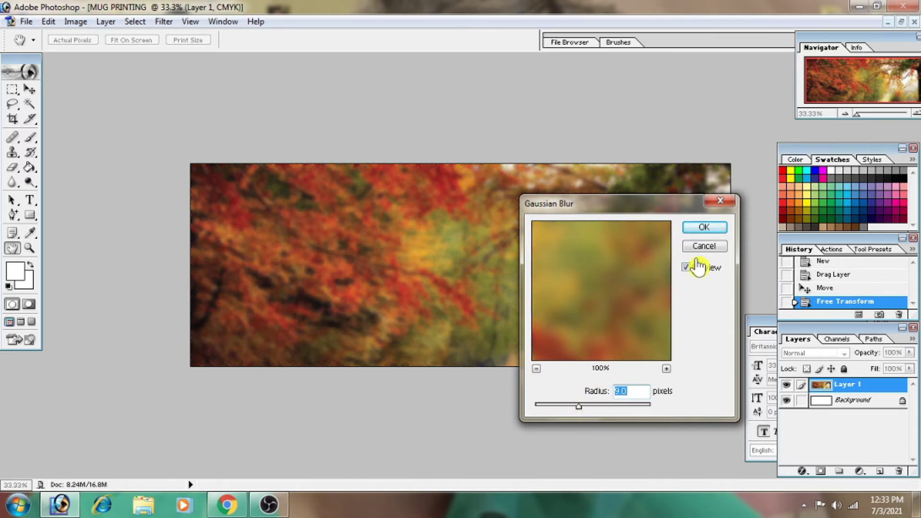
click(704, 227)
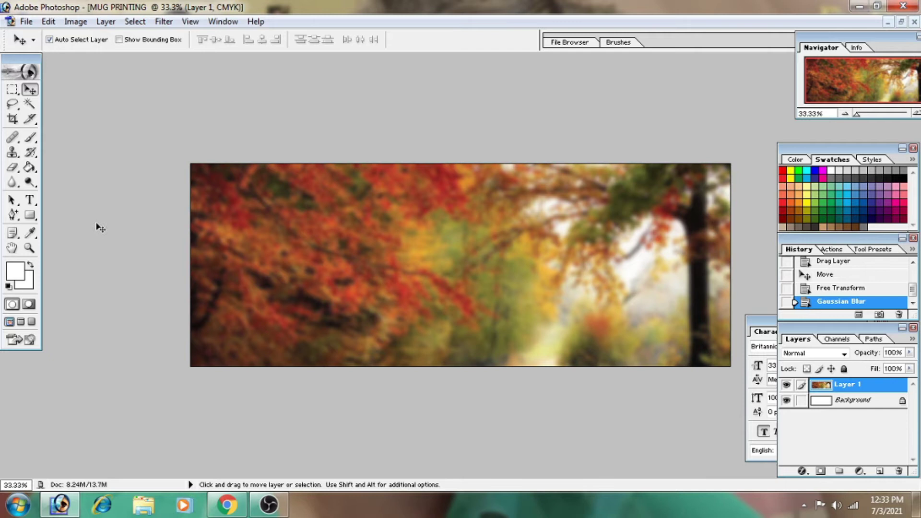
- Show rulers and add two vertical guides plus a horizontal guide across the canvas middle
key(ctrl+r)
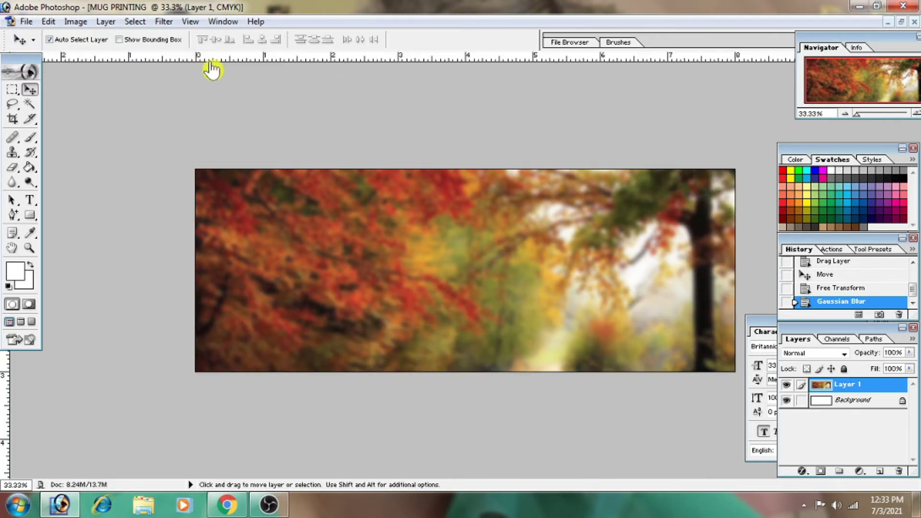
drag(24, 71, 71, 75)
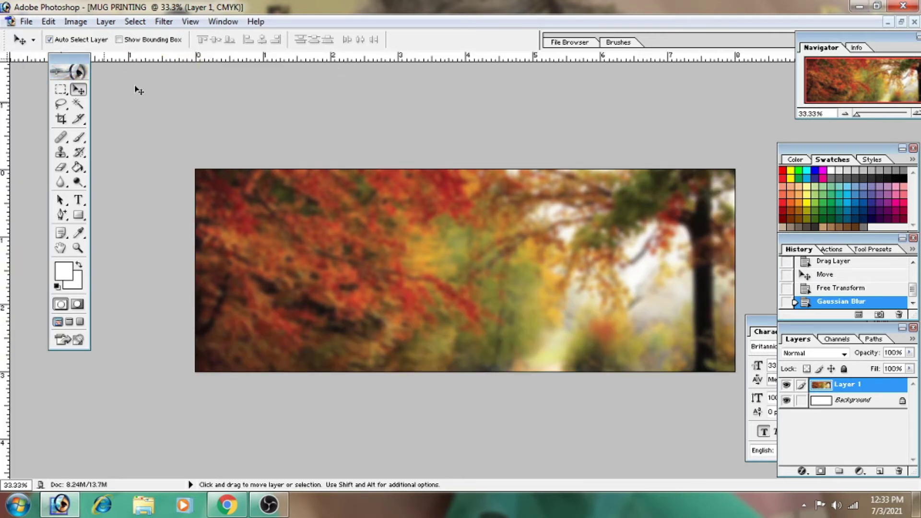
mouse_move(6, 163)
mouse_down()
mouse_move(184, 182)
mouse_move(297, 182)
mouse_up()
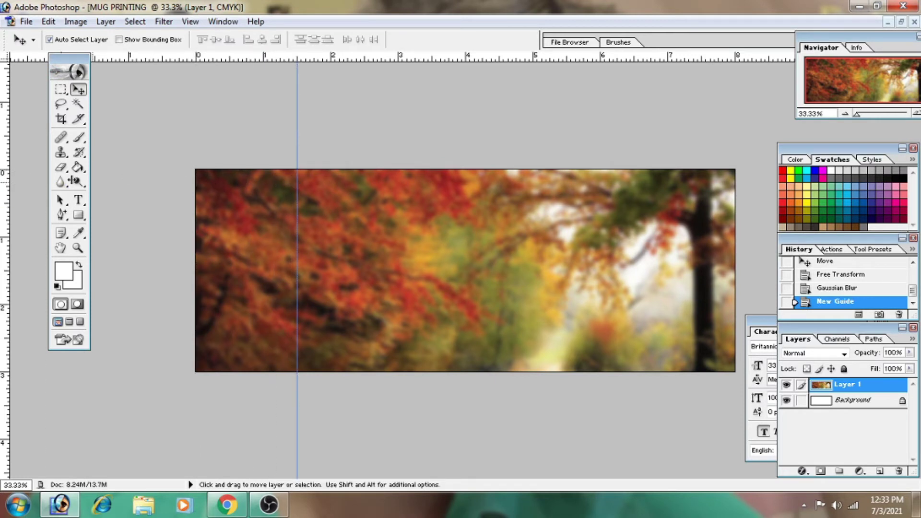
mouse_move(682, 250)
mouse_down()
mouse_move(729, 256)
mouse_move(633, 266)
mouse_up()
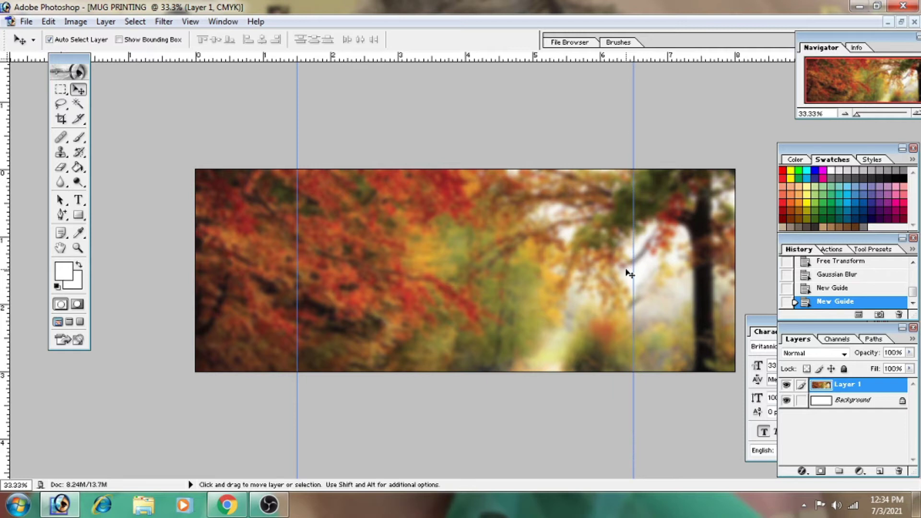
mouse_move(391, 58)
mouse_down()
mouse_move(402, 279)
mouse_move(424, 173)
mouse_move(436, 271)
mouse_up()
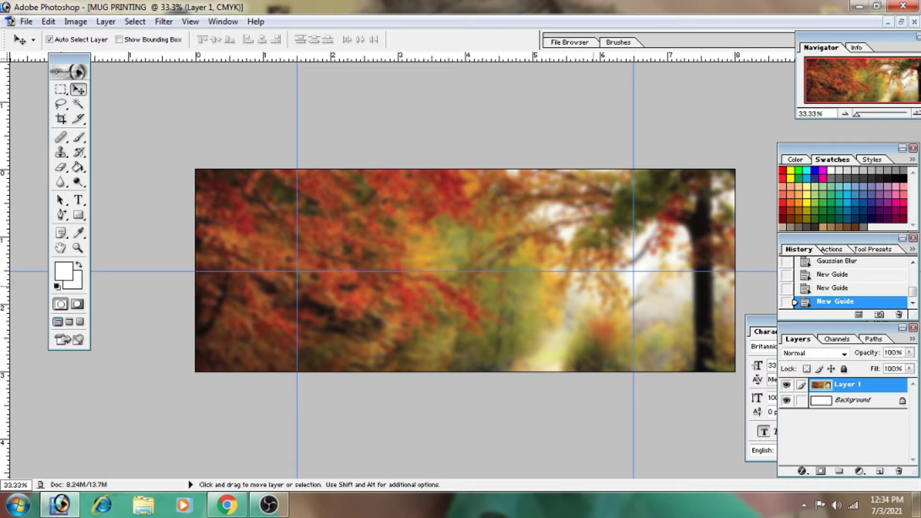
- On a new Layer 2, fill a square selection left of centre with blue, then deselect
click(879, 471)
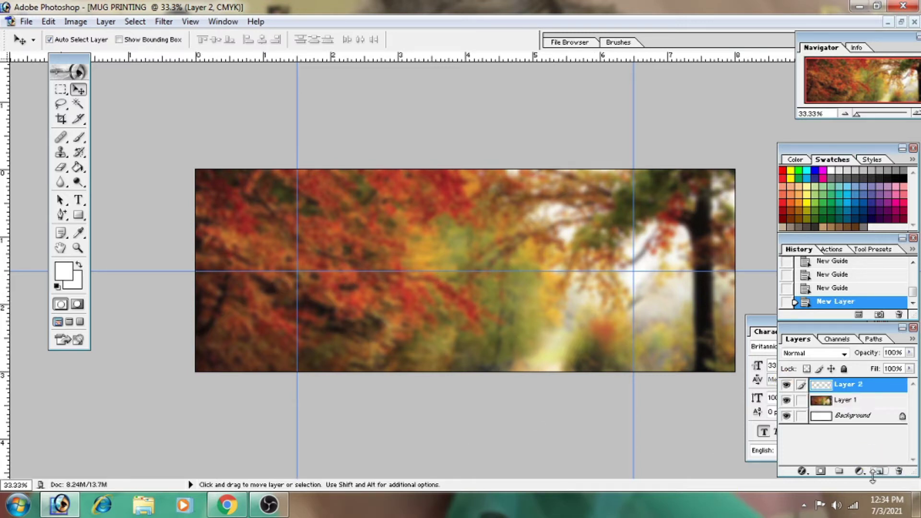
click(61, 90)
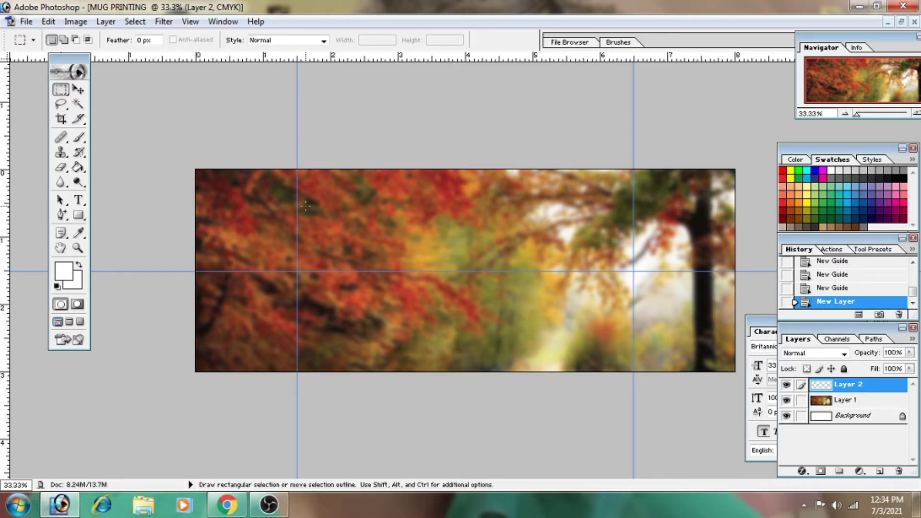
key(shift)
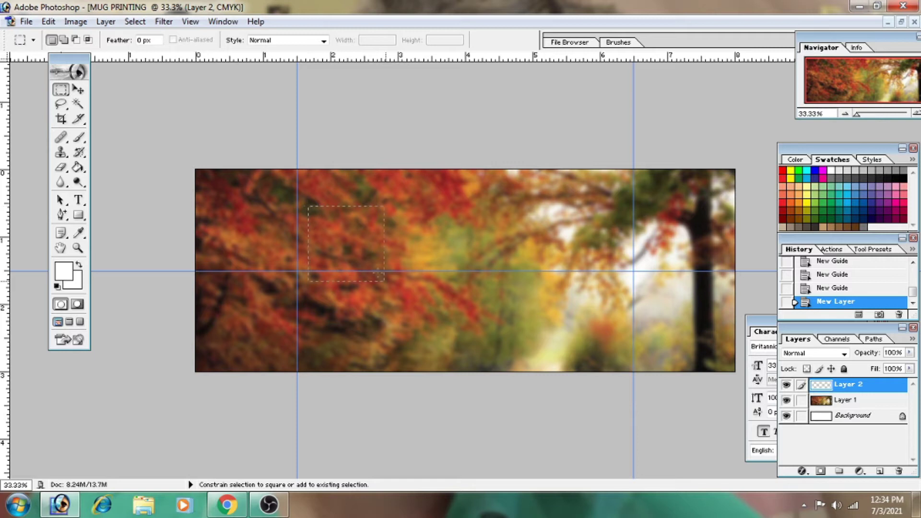
drag(476, 347, 476, 347)
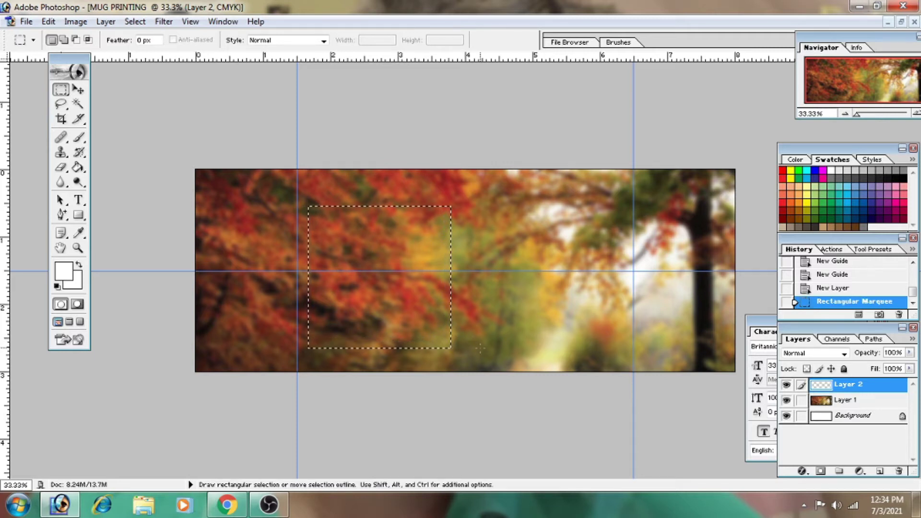
click(815, 171)
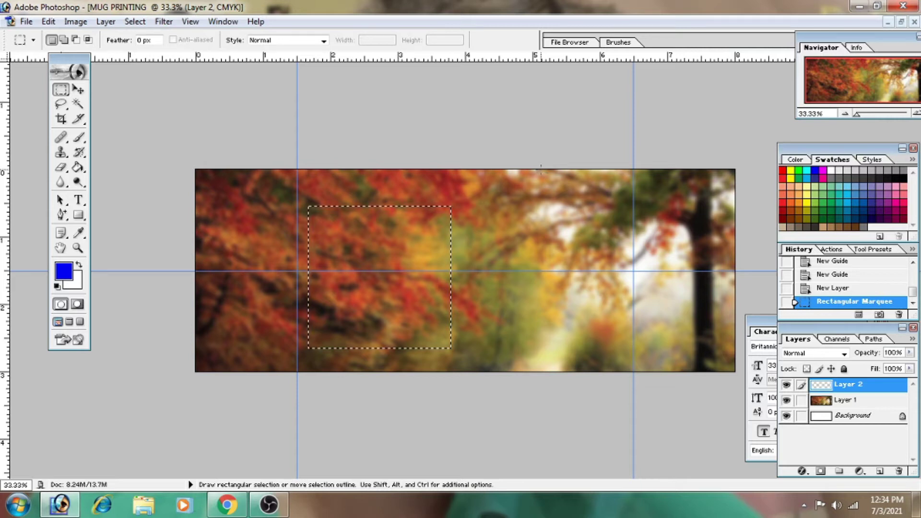
key(alt+BackSpace)
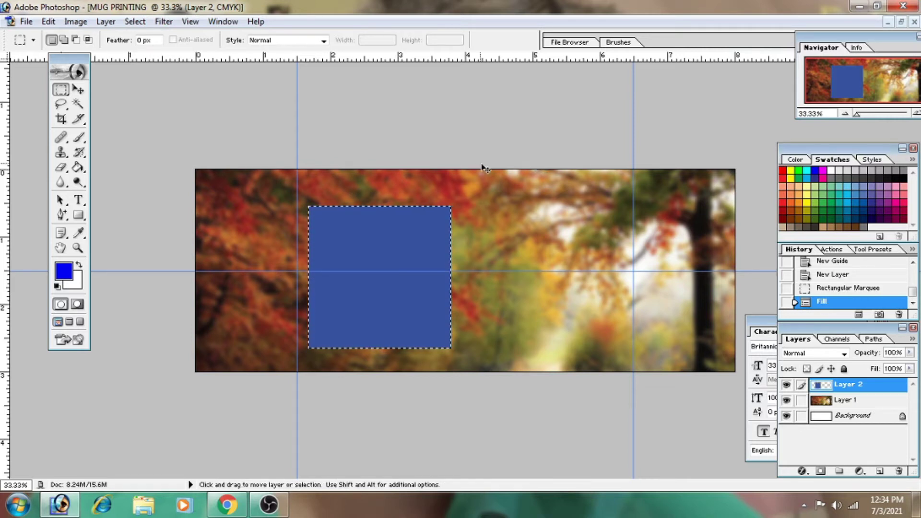
key(ctrl+d)
- Move the blue square up-left and rotate it 45° into a diamond
click(76, 90)
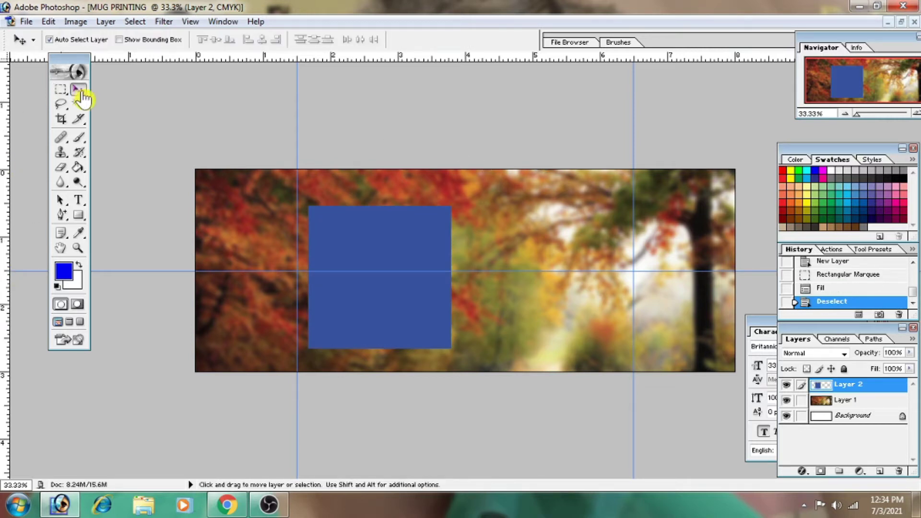
drag(369, 237, 347, 225)
key(ctrl+t)
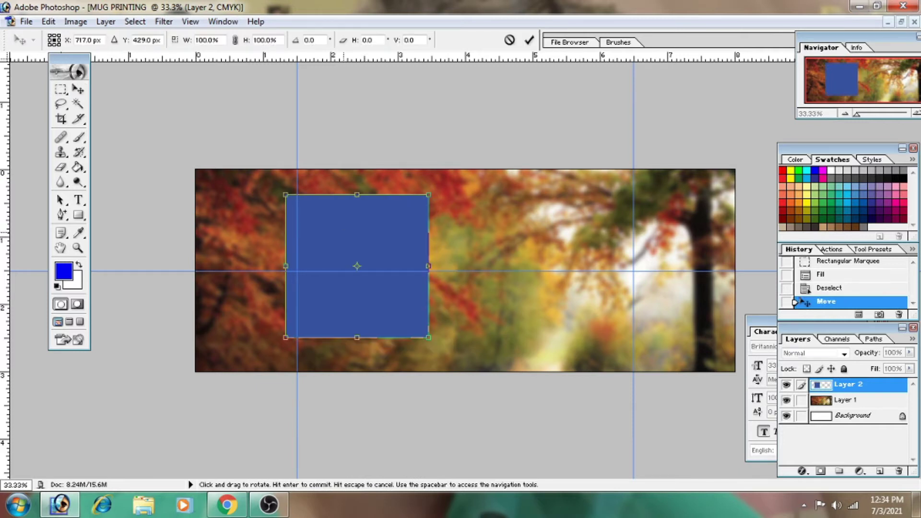
text(45)
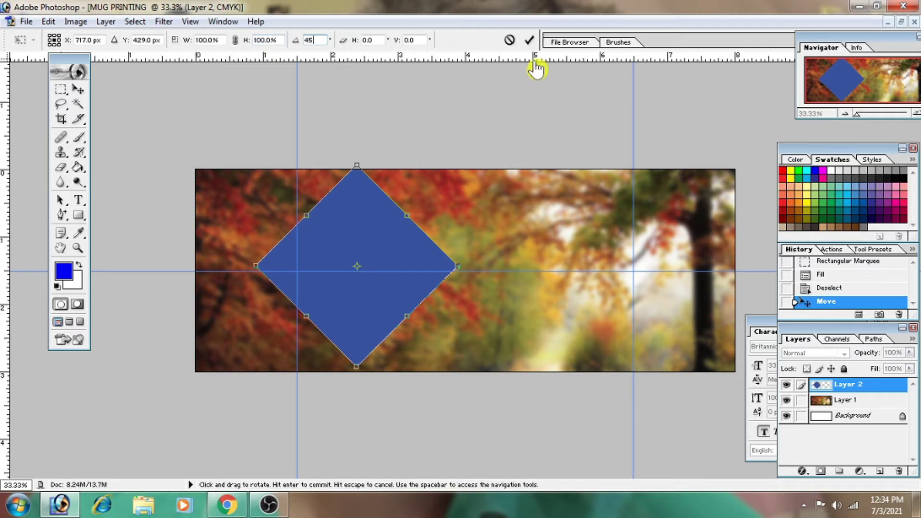
key(Return)
- Enlarge the diamond to about 162.6% and place its tip on the guide at the left edge
key(ctrl+t)
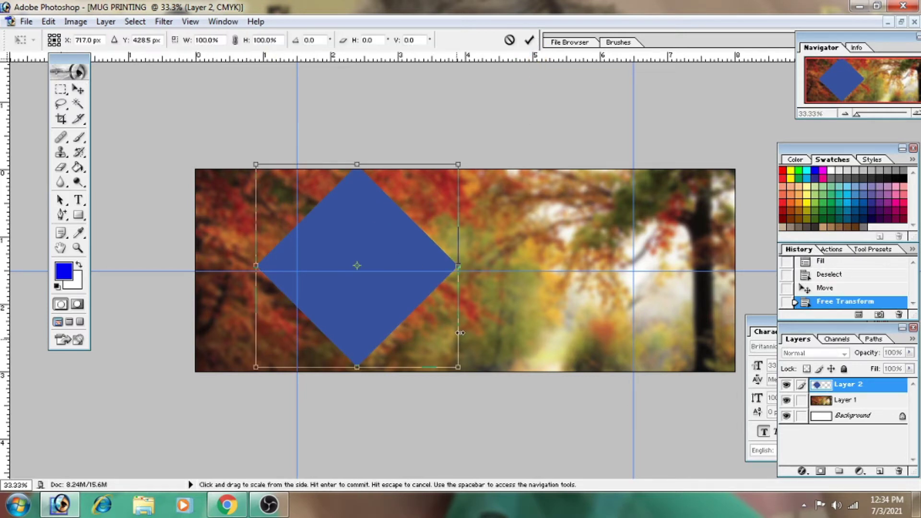
drag(458, 367, 520, 431)
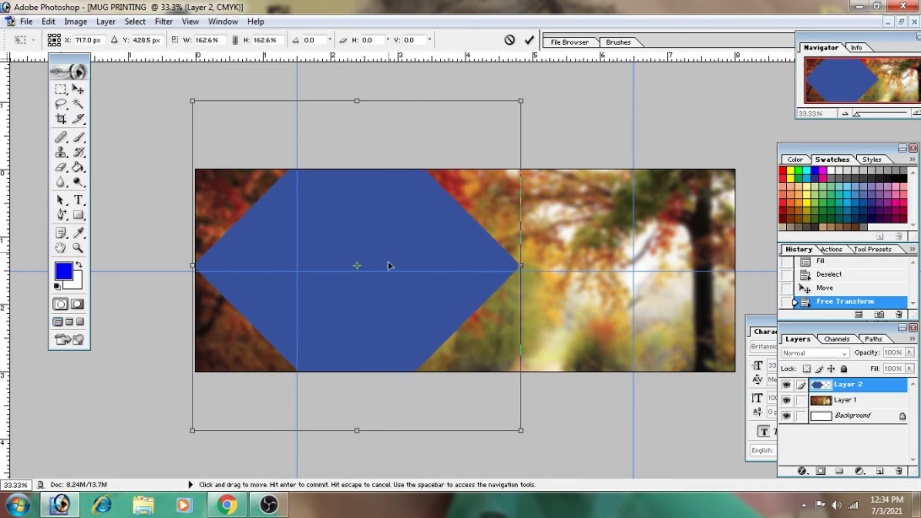
drag(389, 265, 244, 248)
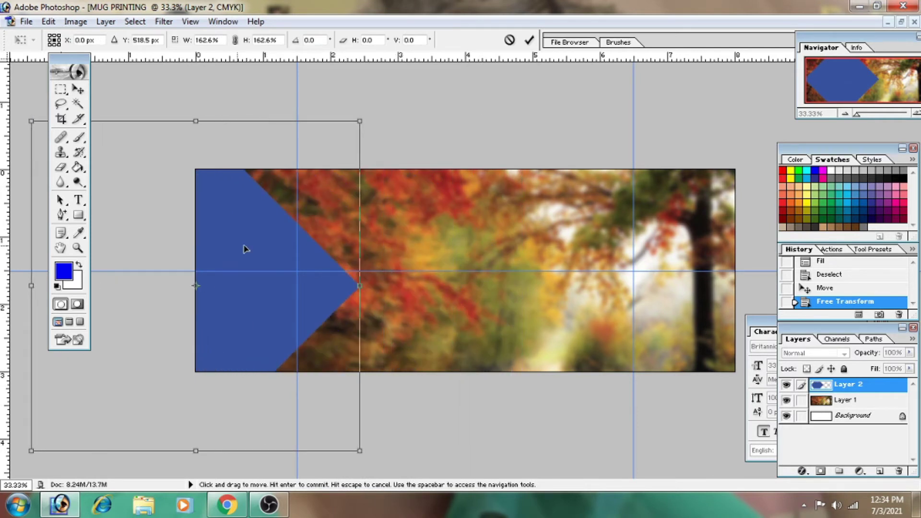
mouse_move(244, 249)
mouse_down()
mouse_move(294, 237)
mouse_move(285, 238)
mouse_up()
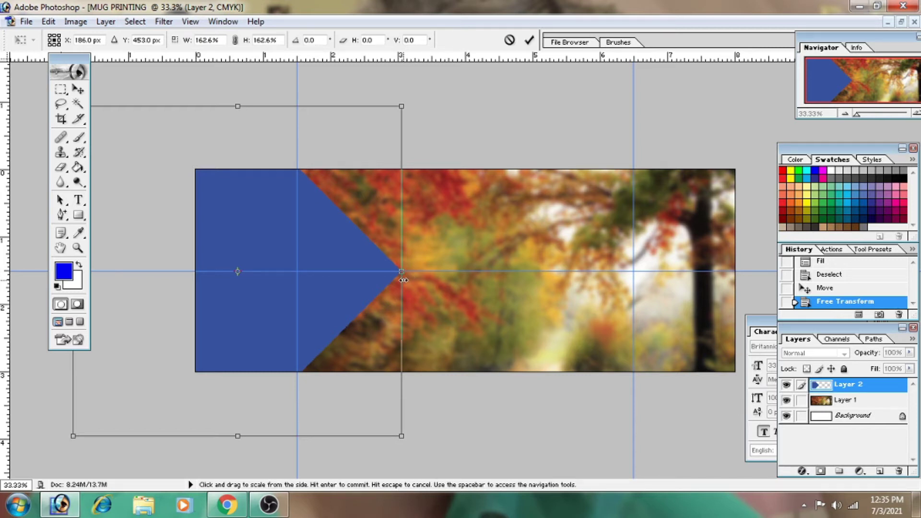
click(529, 40)
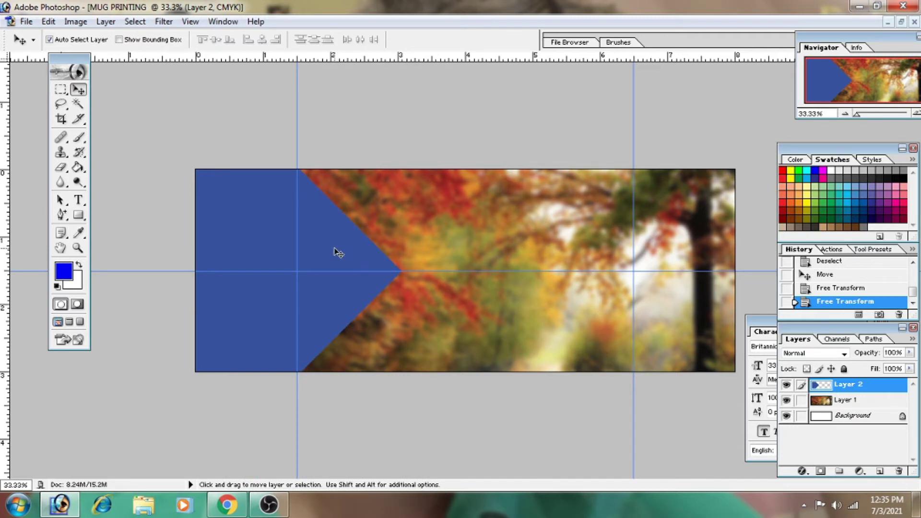
- Duplicate the blue arrow, flip the copy horizontally, and position it at the right edge
key(ctrl+j)
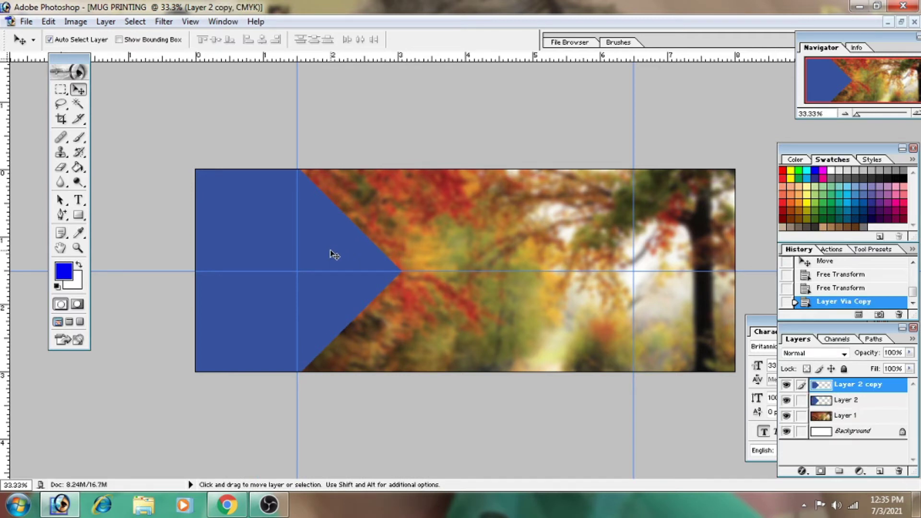
drag(326, 262, 684, 261)
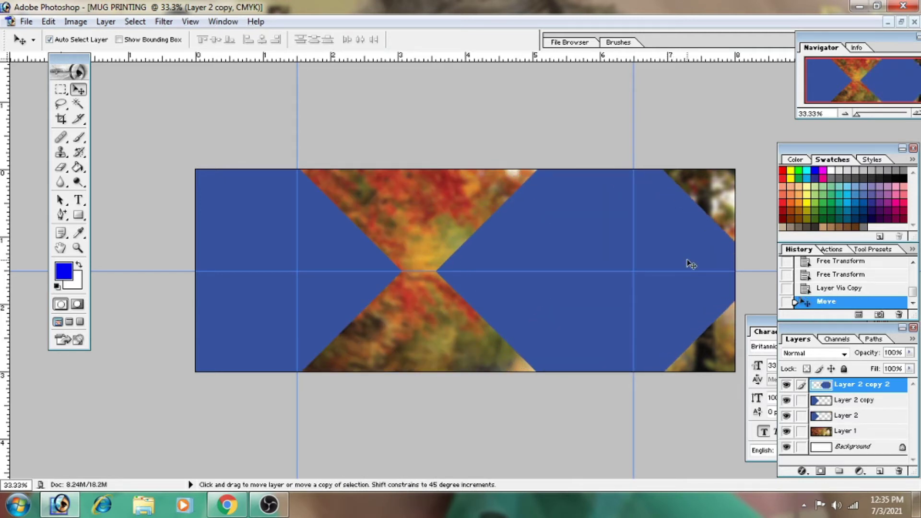
key(ctrl+t)
right_click(657, 257)
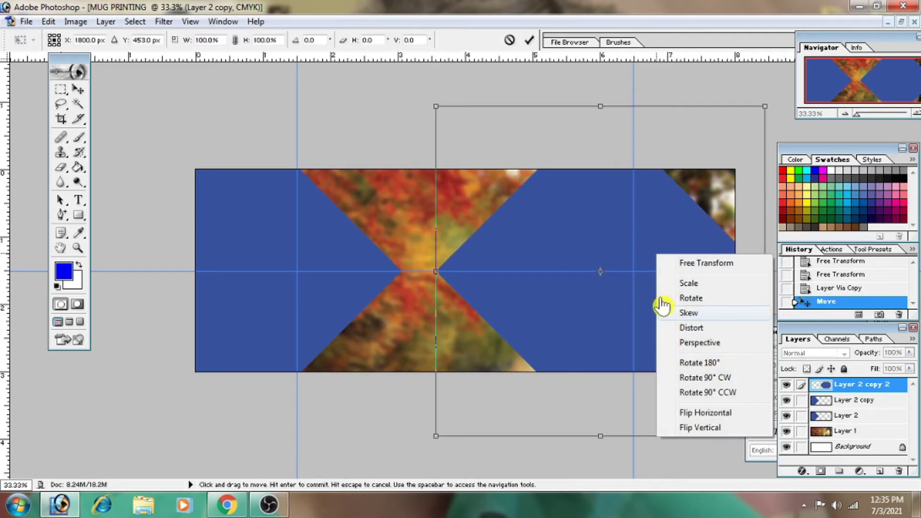
click(695, 414)
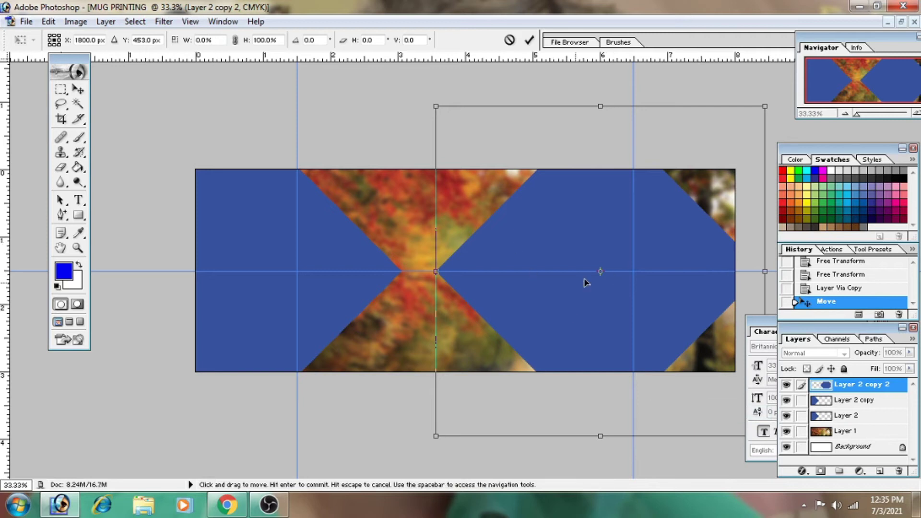
key(shift+Right)
key(shift+Right)
key(shift+Right)
key(shift+Right)
key(shift+Right)
key(shift+Right)
key(shift+Right)
key(shift+Right)
key(shift+Right)
key(shift+Right)
key(shift+Right)
key(shift+Right)
key(shift+Right)
key(shift+Right)
key(shift+Right)
key(shift+Right)
drag(510, 265, 562, 267)
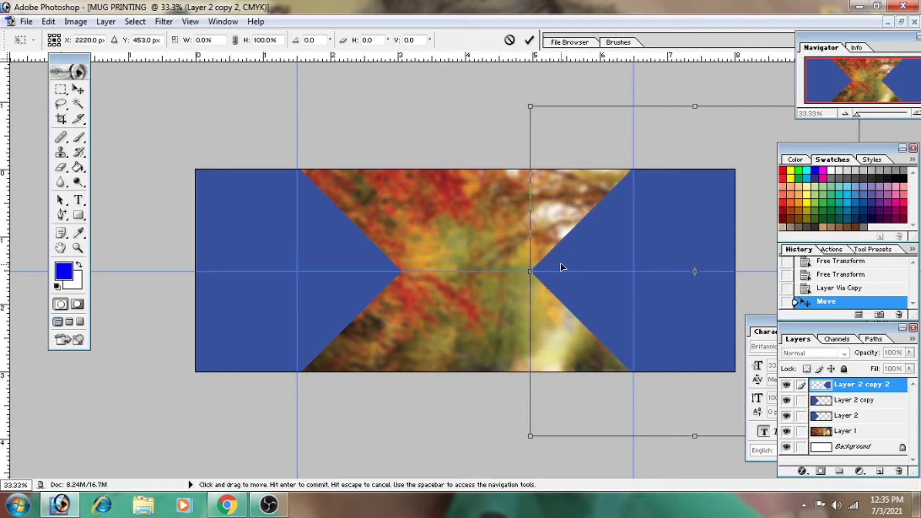
click(527, 43)
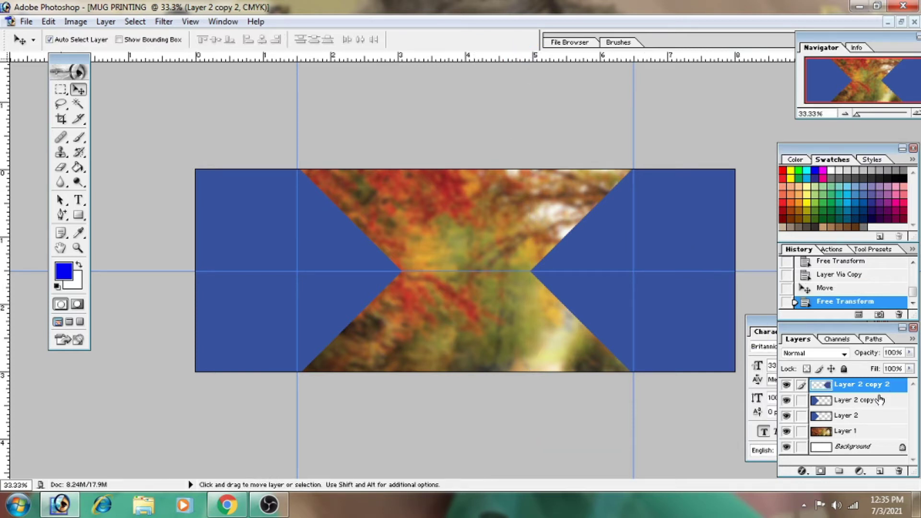
- Fill a centred square selection with blue on new Layer 3, then deselect
click(61, 91)
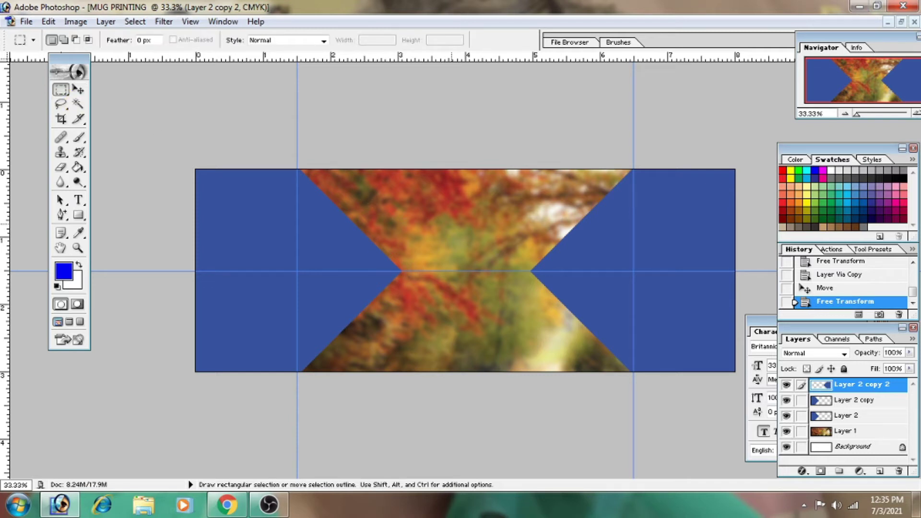
key(shift)
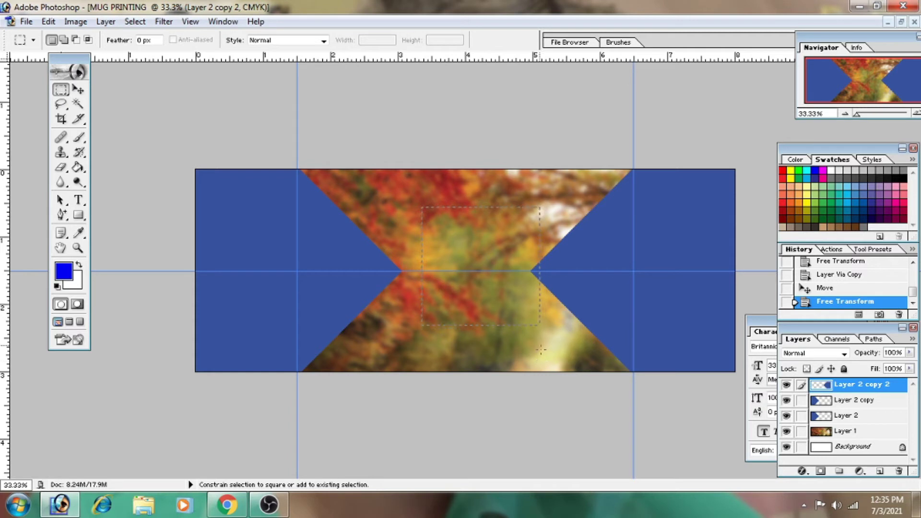
drag(531, 317, 531, 317)
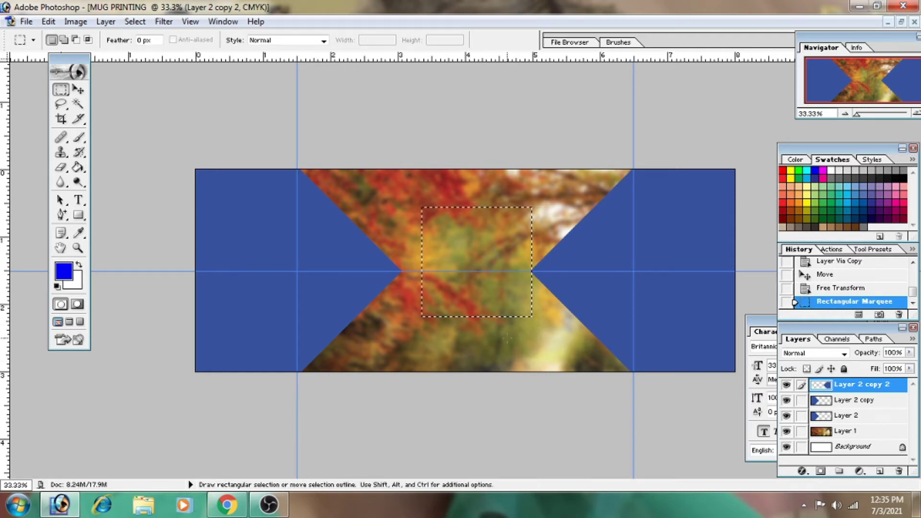
key(alt)
key(alt+BackSpace)
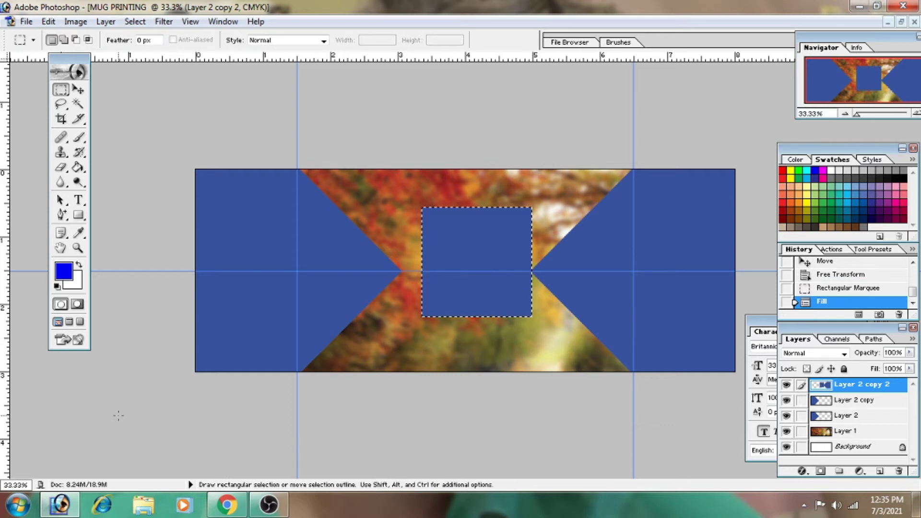
key(ctrl+z)
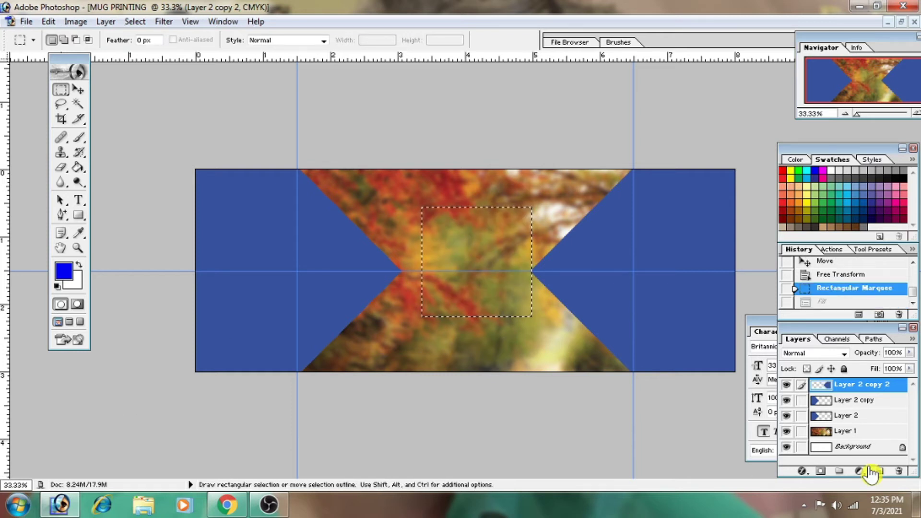
click(880, 472)
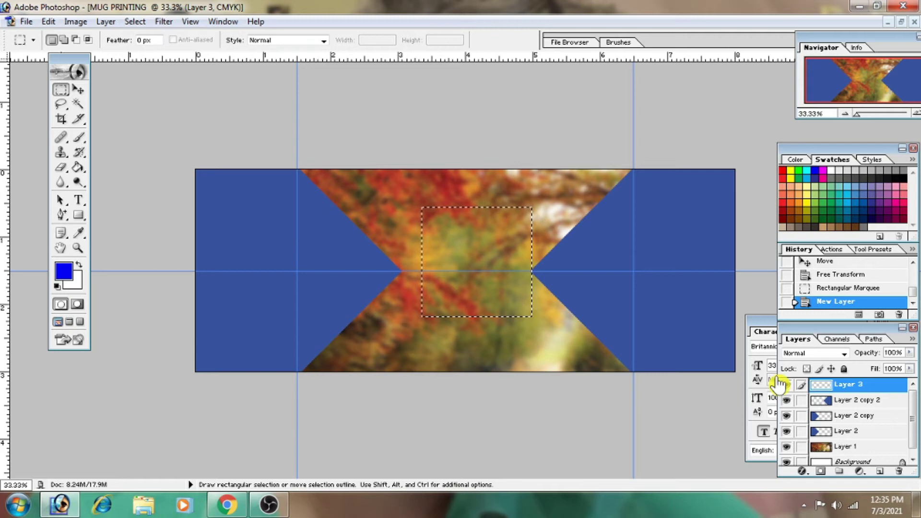
key(alt+BackSpace)
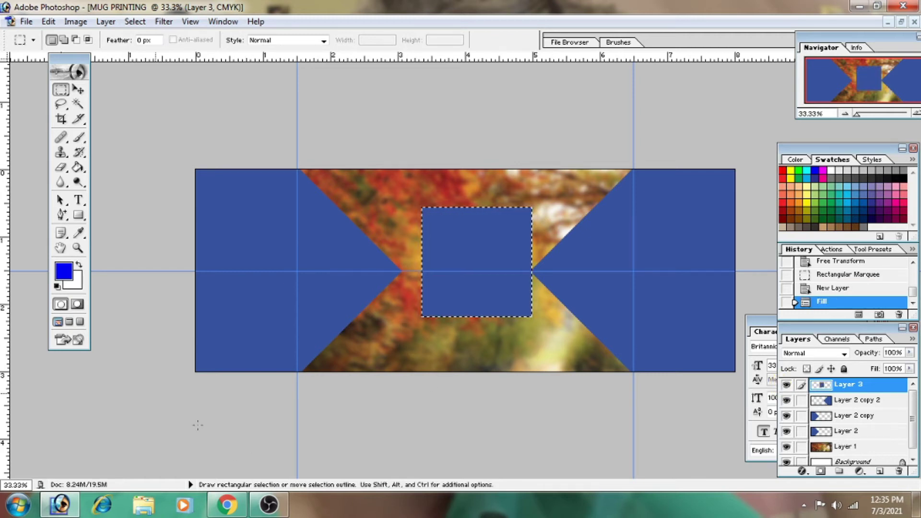
key(ctrl+d)
- Rotate the blue square 45° into a diamond and move it up toward the top centre
click(78, 90)
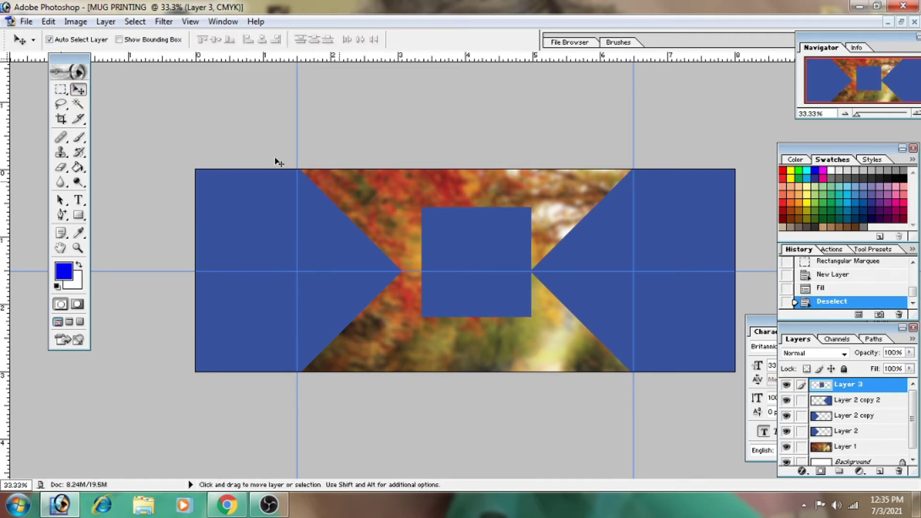
key(ctrl+t)
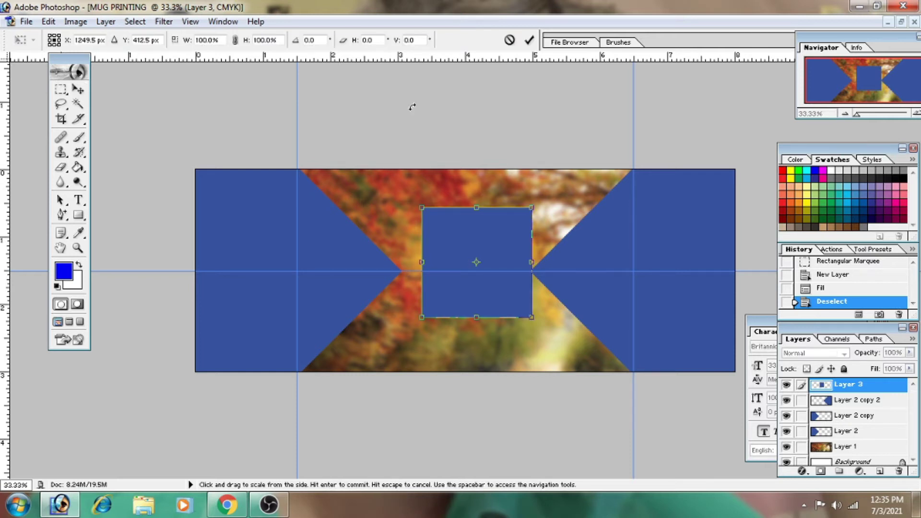
text(45)
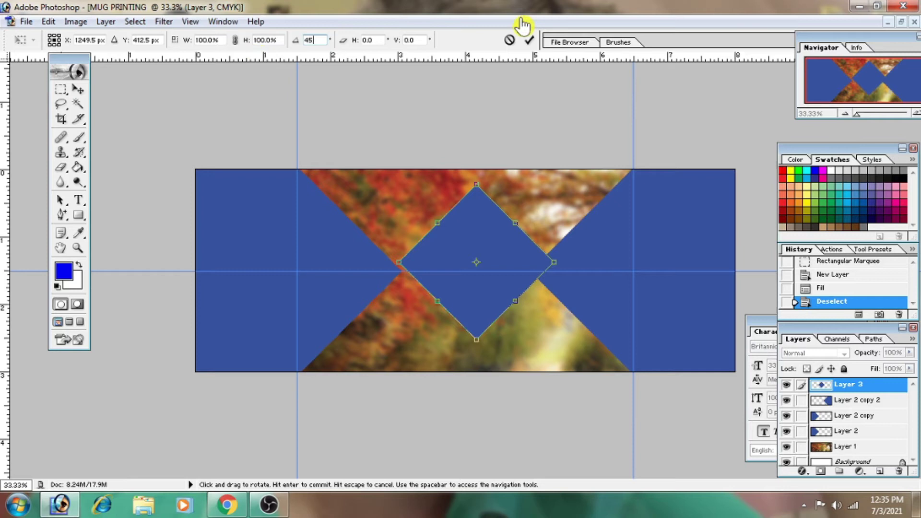
click(528, 40)
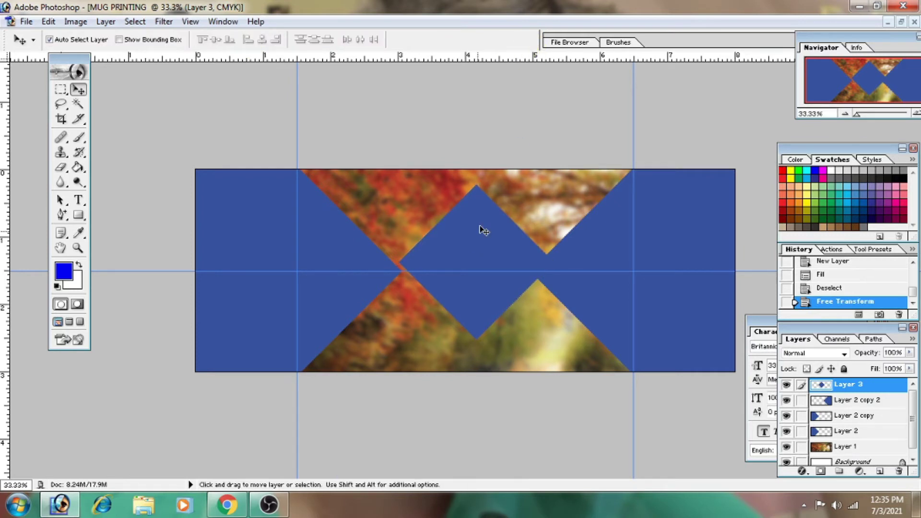
drag(483, 231, 461, 217)
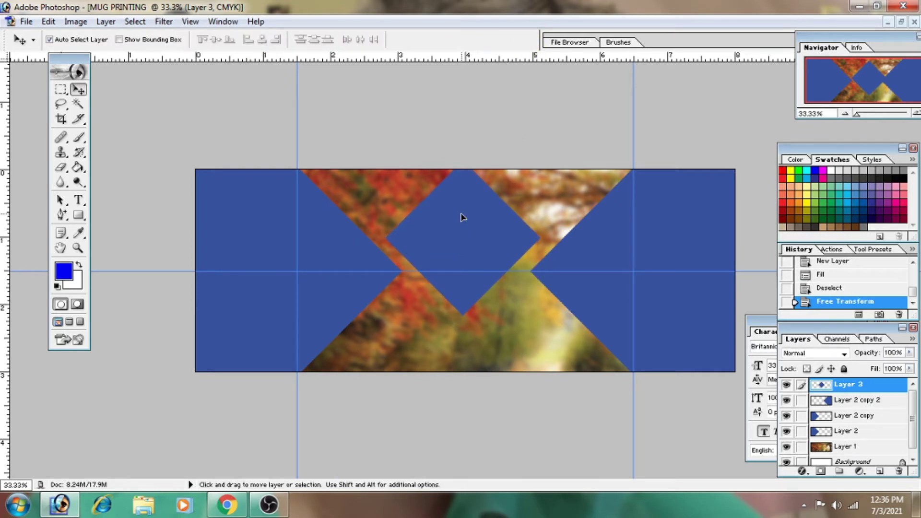
- Scale the diamond down to 85.3% of its size
key(ctrl+t)
drag(540, 315, 528, 303)
click(529, 40)
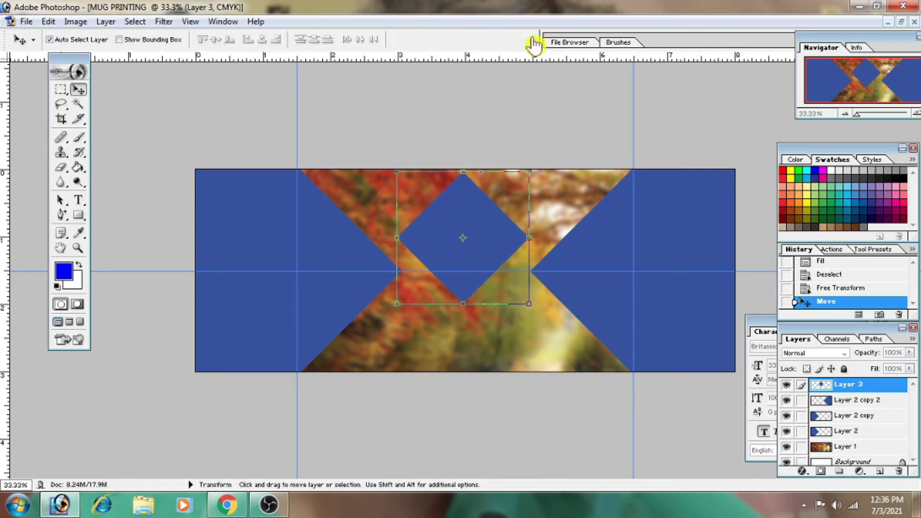
click(325, 249)
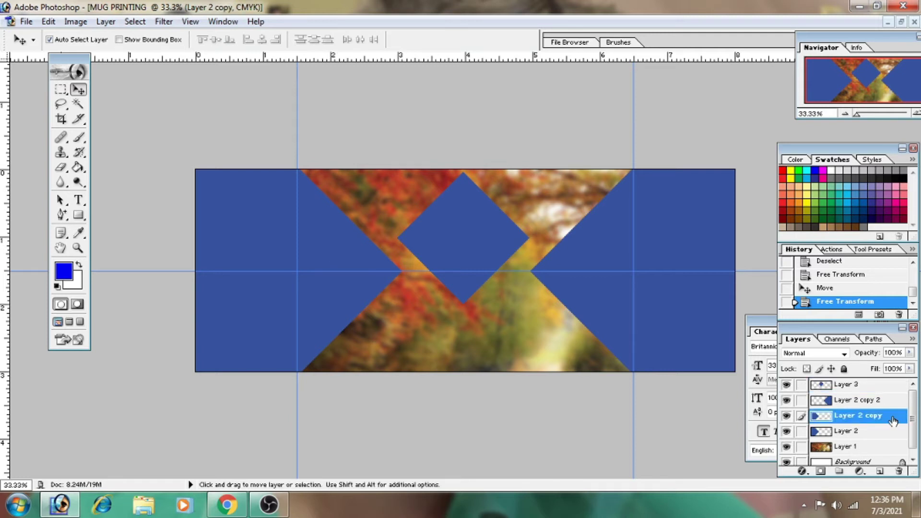
- Duplicate Layer 2 copy and fill the duplicate solid black
key(ctrl+j)
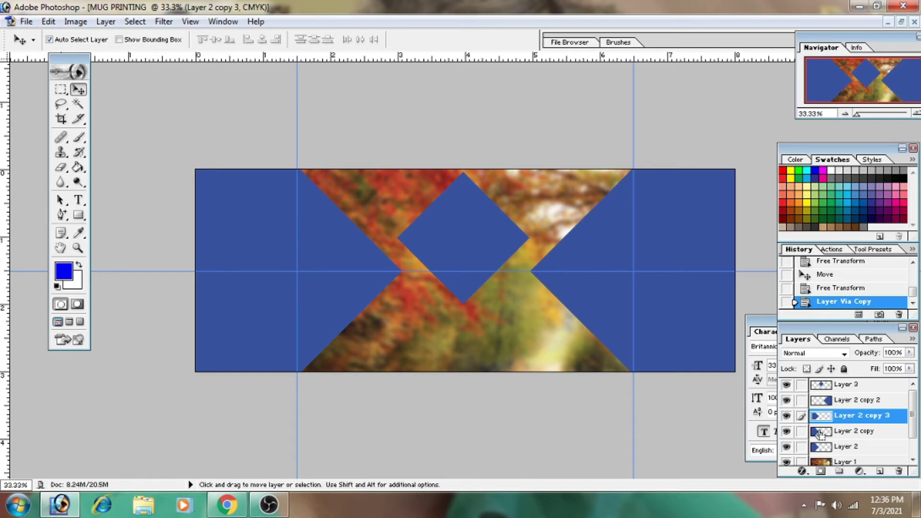
ctrl+click(821, 434)
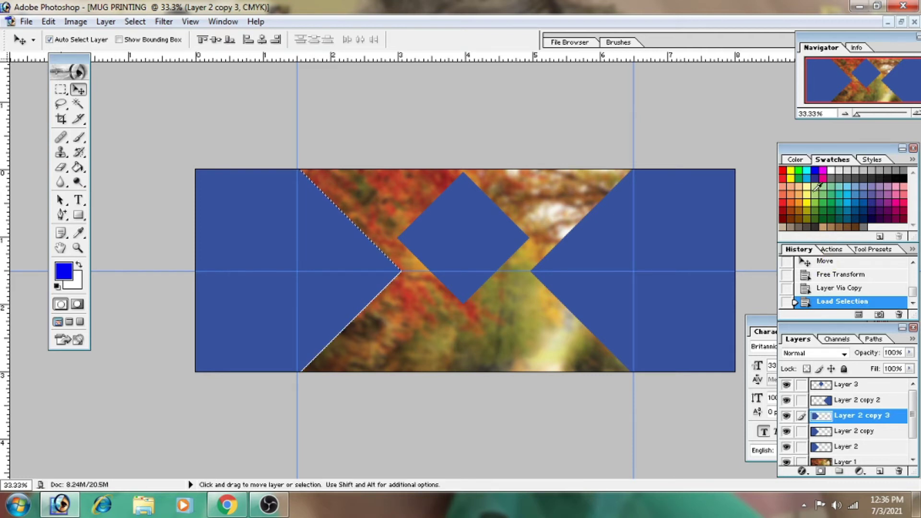
click(903, 177)
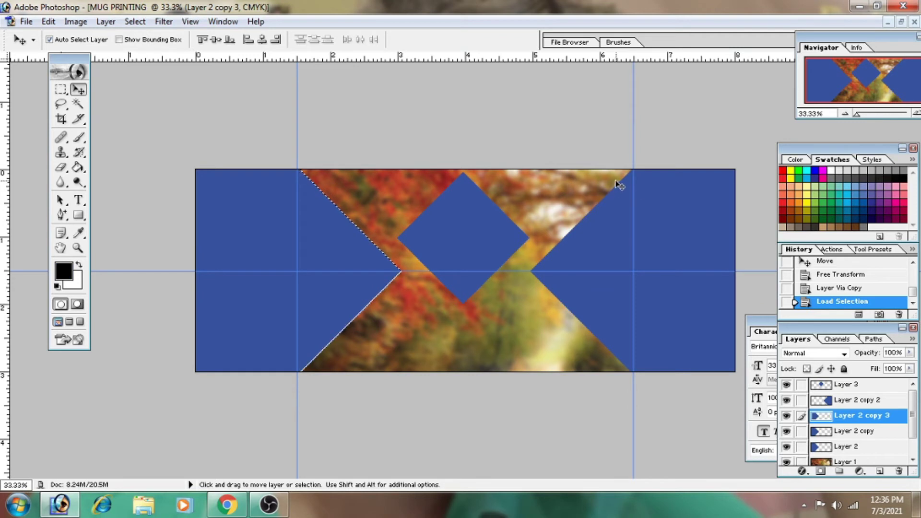
key(alt)
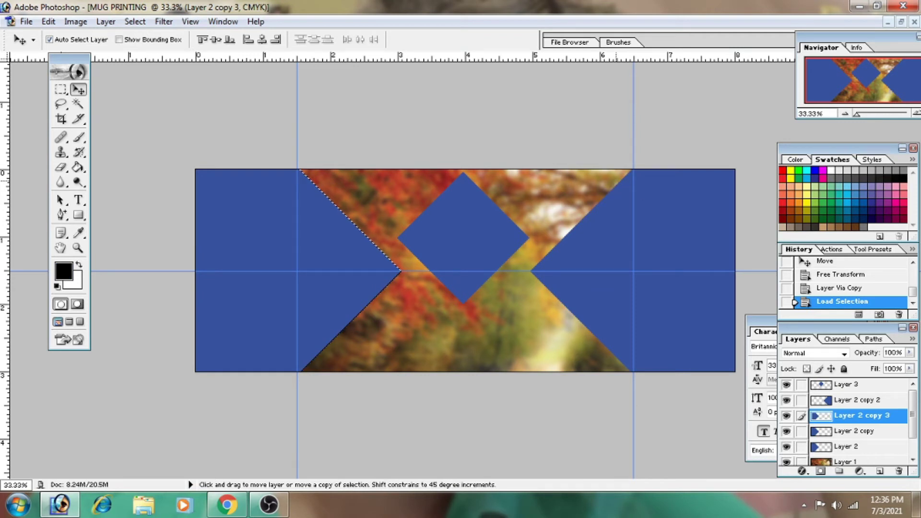
key(alt+BackSpace)
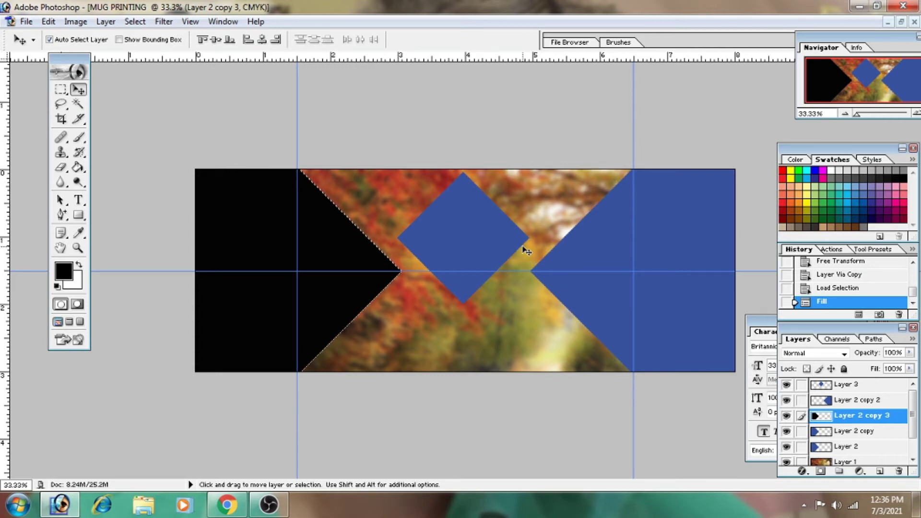
key(ctrl+d)
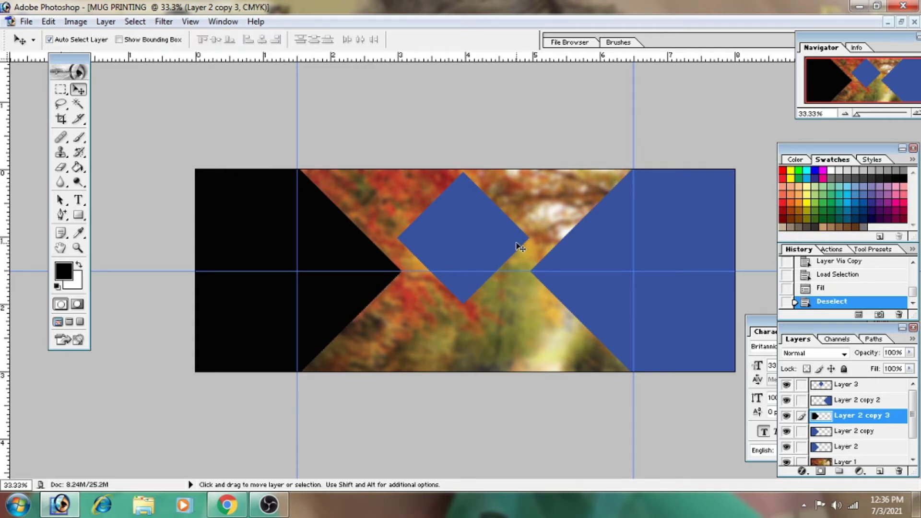
- Send the black copy behind the blue shape and offset it to show a thin edge
key(ctrl+bracketleft)
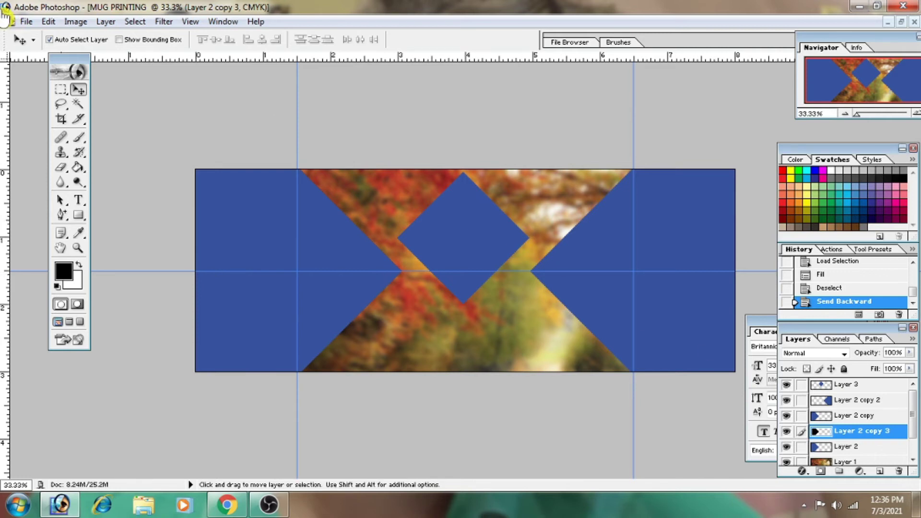
key(Right)
key(Right)
key(Right)
key(Right)
key(Right)
key(Right)
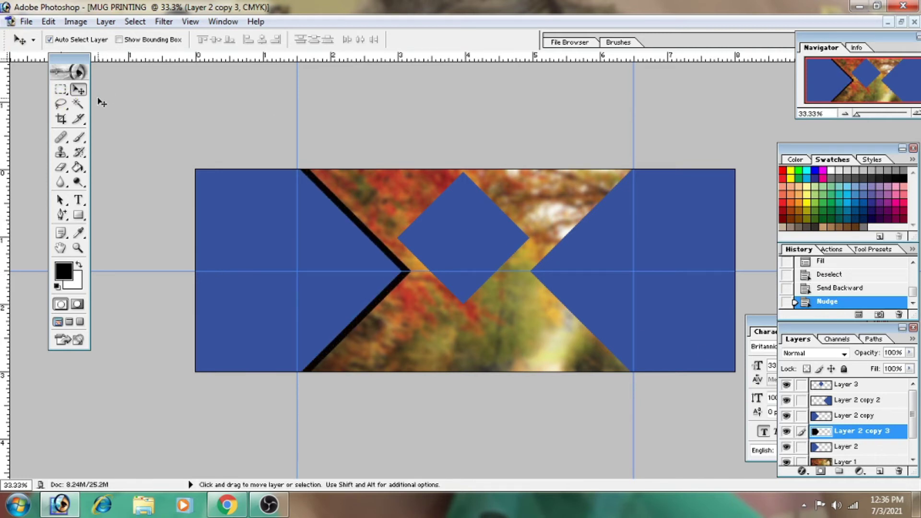
key(Left)
click(341, 258)
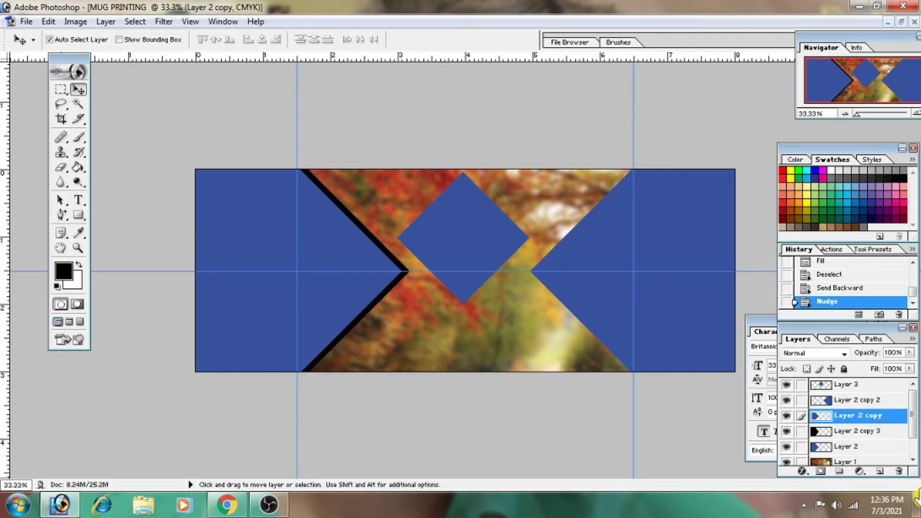
- Apply a white 8 px Stroke layer effect to the left arrow, Layer 2 copy
double_click(895, 417)
click(60, 344)
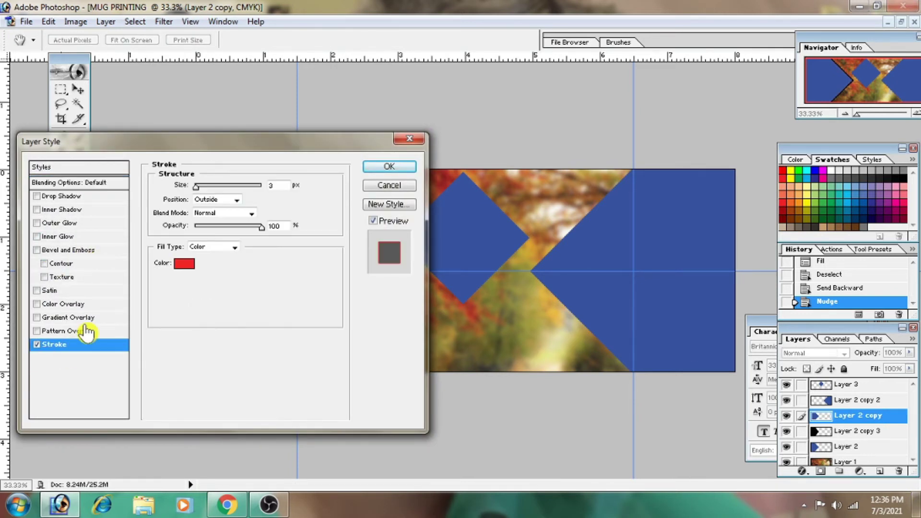
click(185, 264)
drag(329, 181, 236, 166)
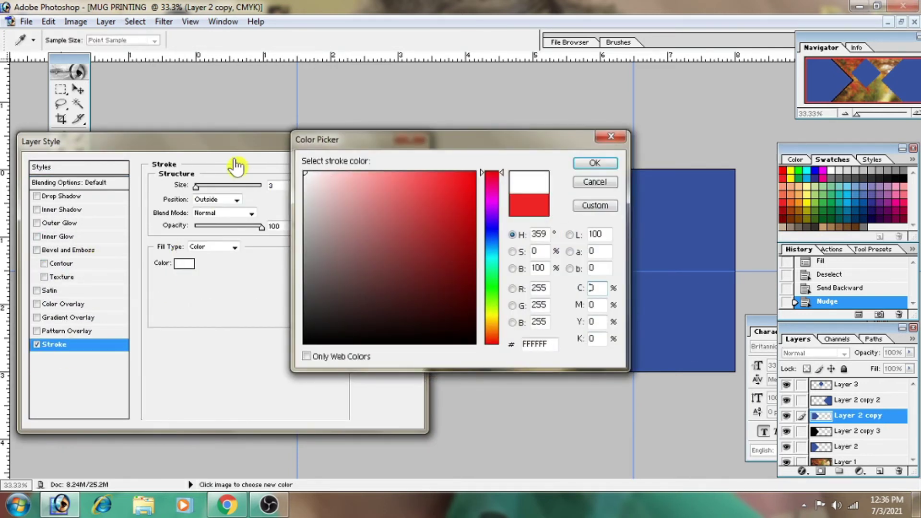
click(594, 163)
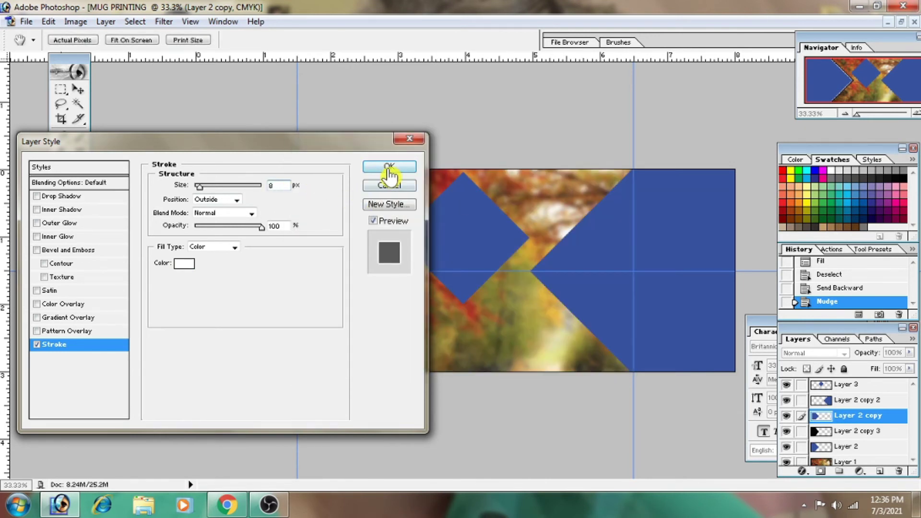
click(386, 167)
click(620, 231)
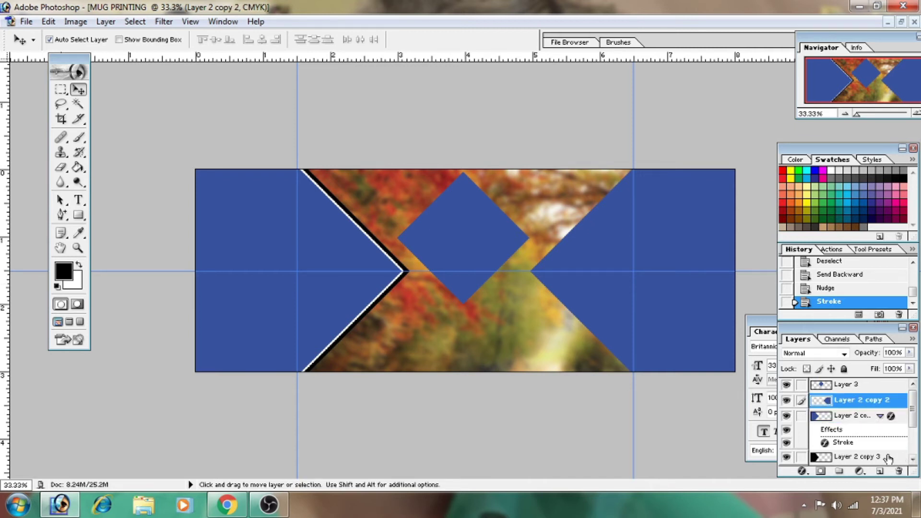
- Select Layer 2 copy 2 and duplicate it with Ctrl+J
mouse_move(856, 415)
click(912, 458)
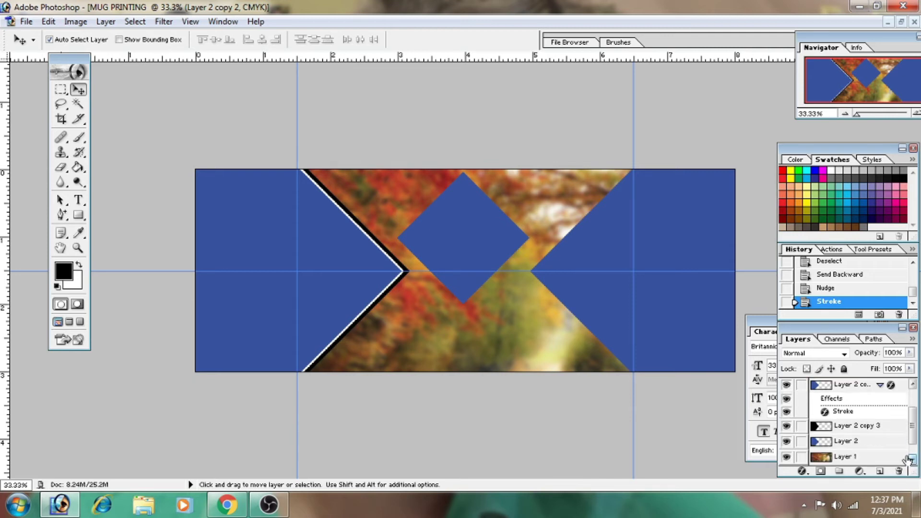
click(912, 384)
click(912, 384)
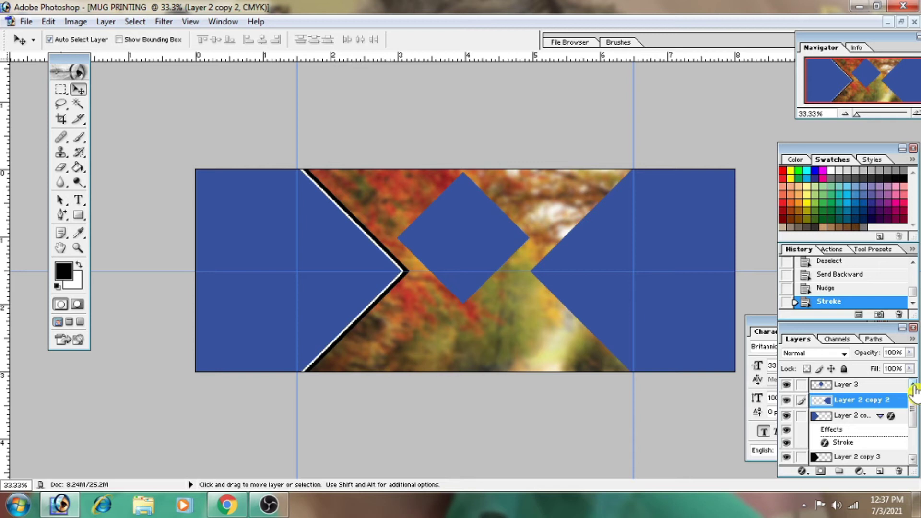
click(912, 459)
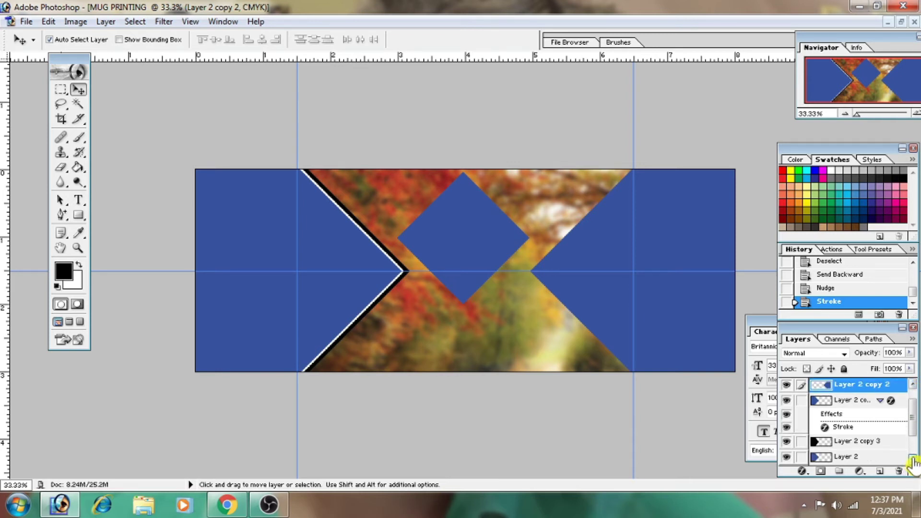
click(912, 384)
click(912, 384)
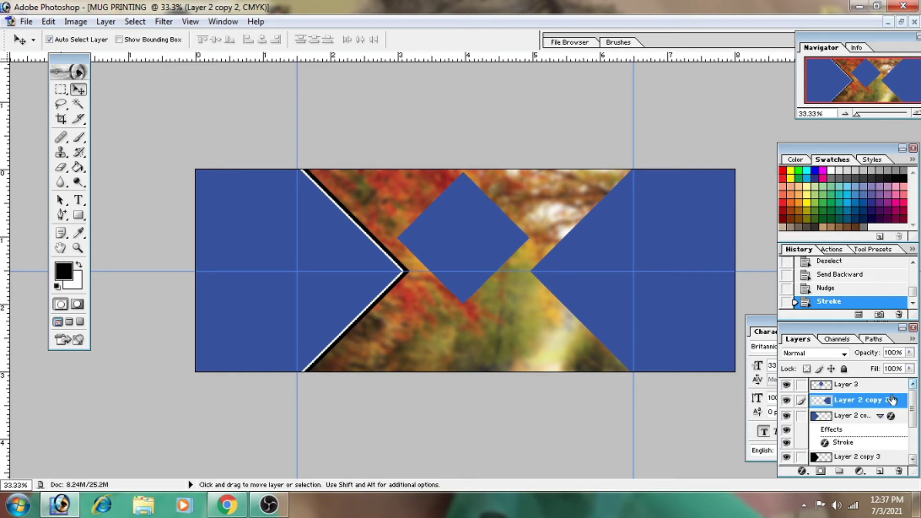
key(ctrl+j)
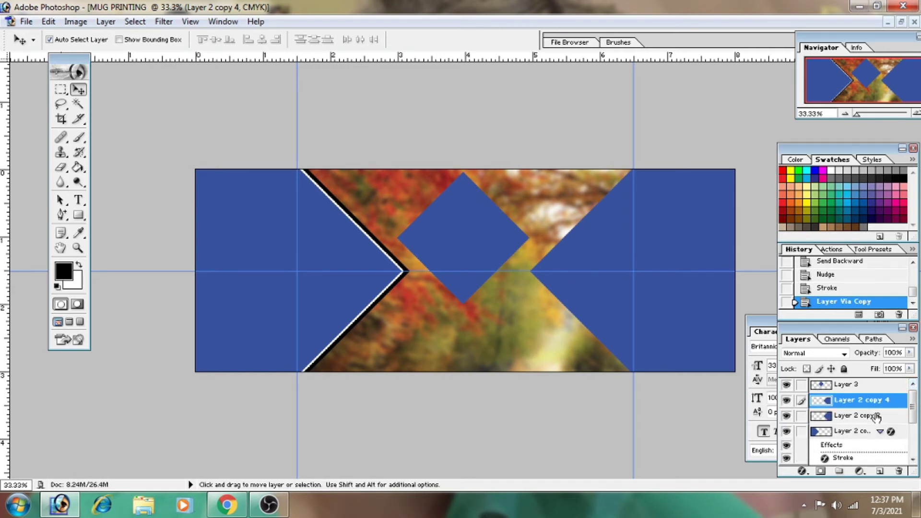
click(828, 417)
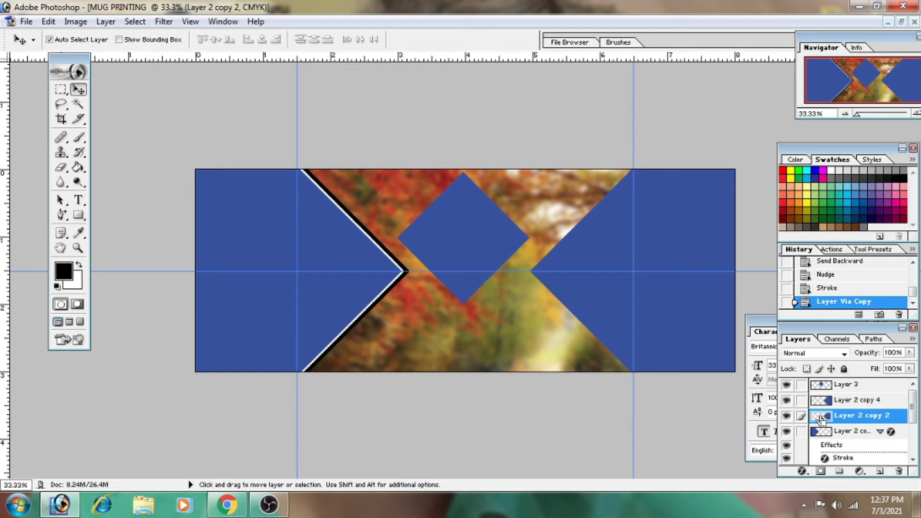
- Fill the right shape copy black and nudge it three pixels left to form an edge
ctrl+click(821, 418)
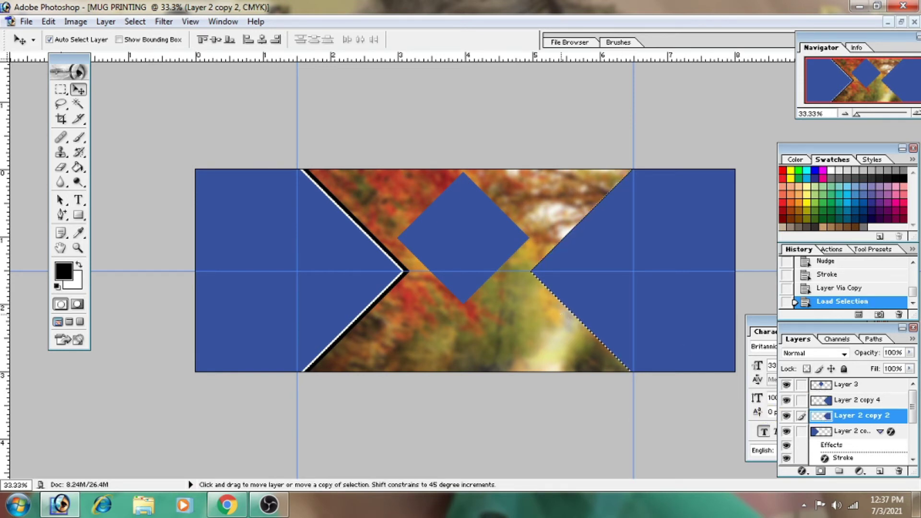
key(alt+BackSpace)
key(ctrl+d)
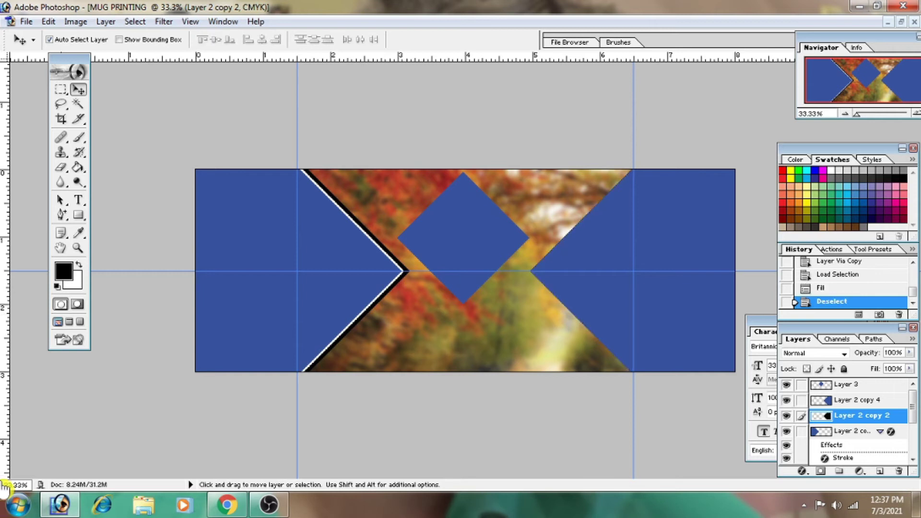
key(Left)
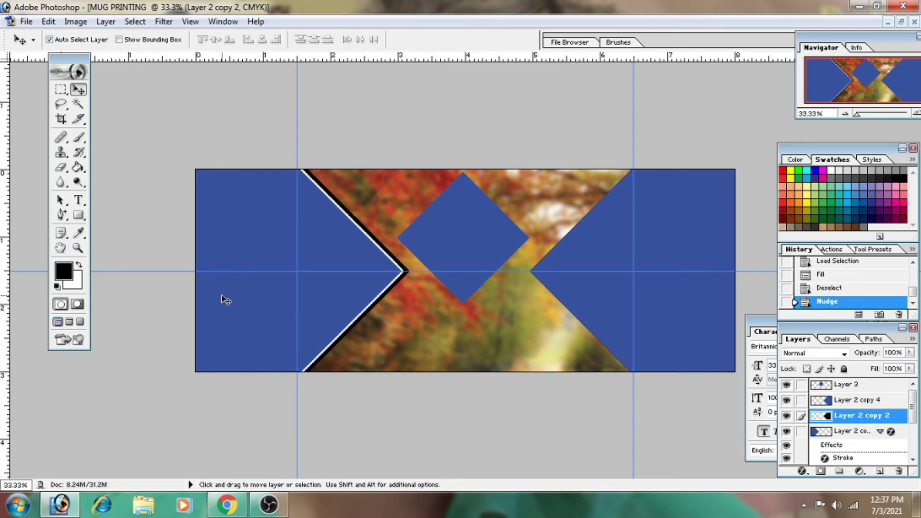
key(Left)
key(Left)
key(Left)
key(Left)
key(Left)
key(Left)
key(Left)
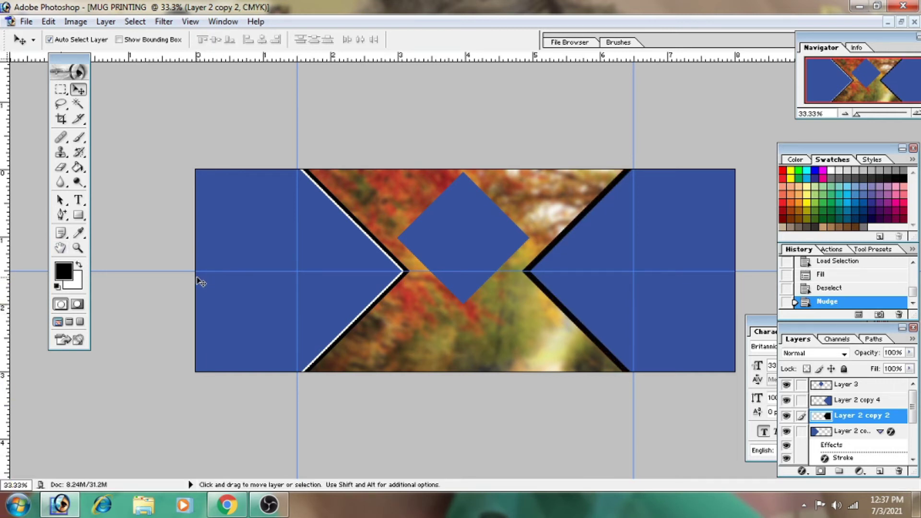
key(Left)
click(643, 257)
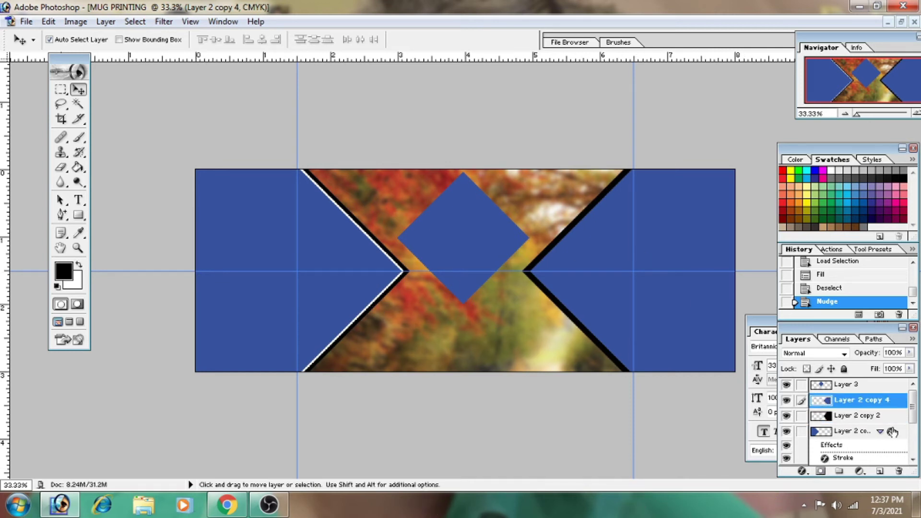
- Give Layer 2 copy 4 an 8 px white Stroke positioned Inside
double_click(902, 404)
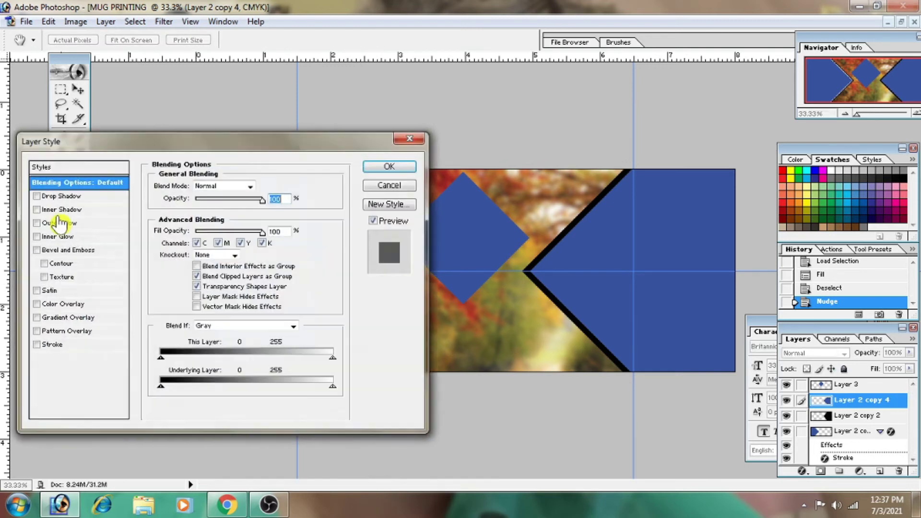
click(68, 348)
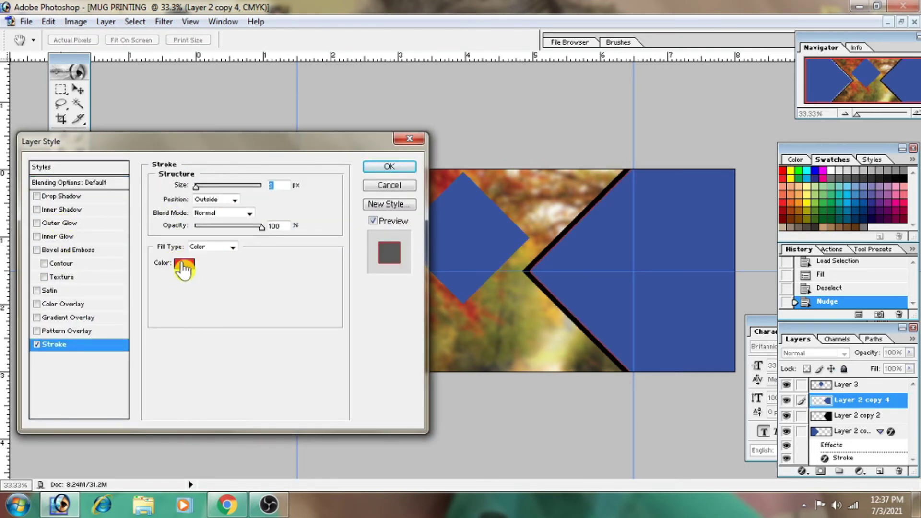
click(184, 263)
drag(319, 185, 303, 171)
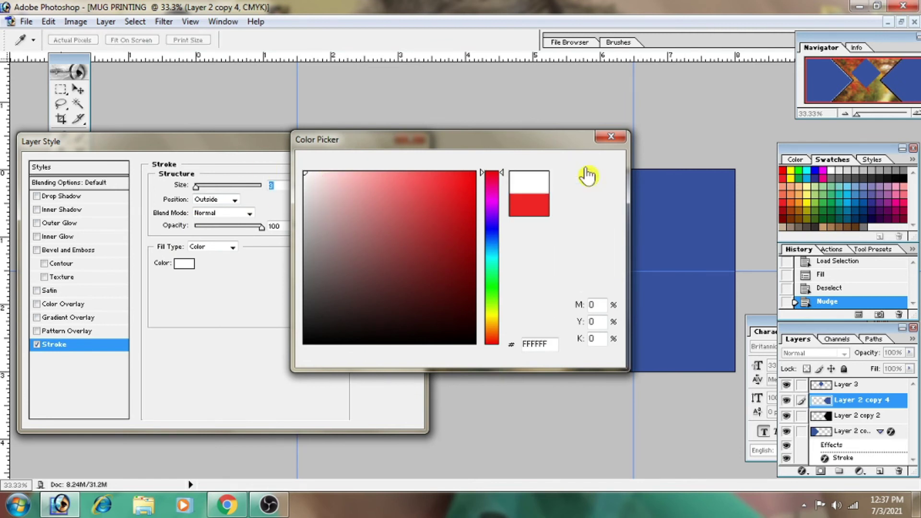
click(594, 163)
click(234, 199)
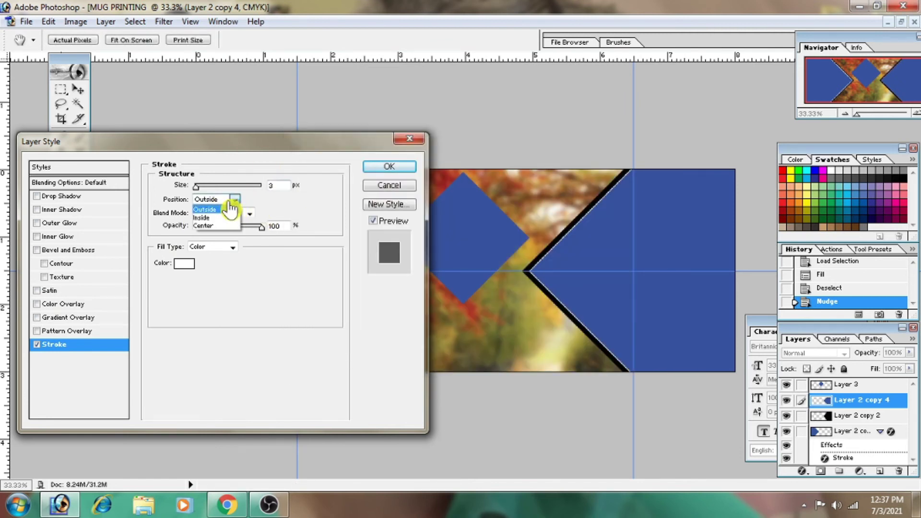
click(211, 211)
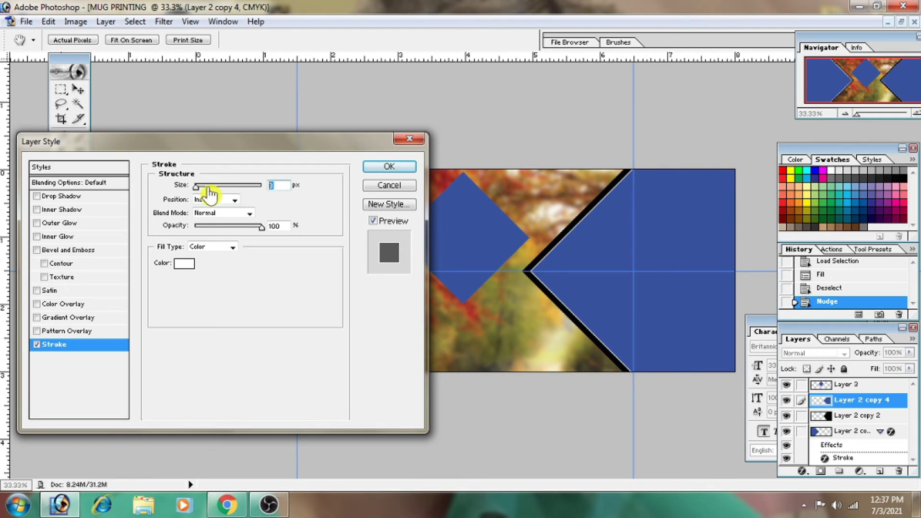
click(389, 167)
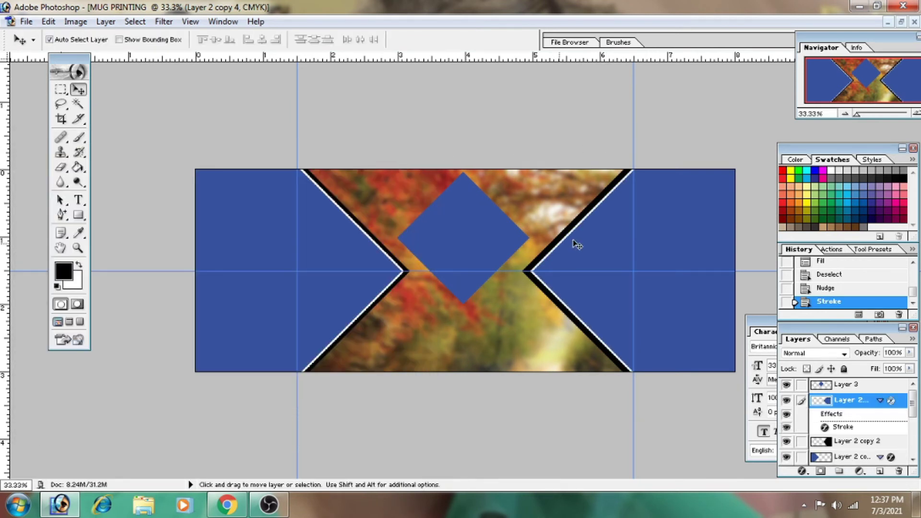
click(484, 228)
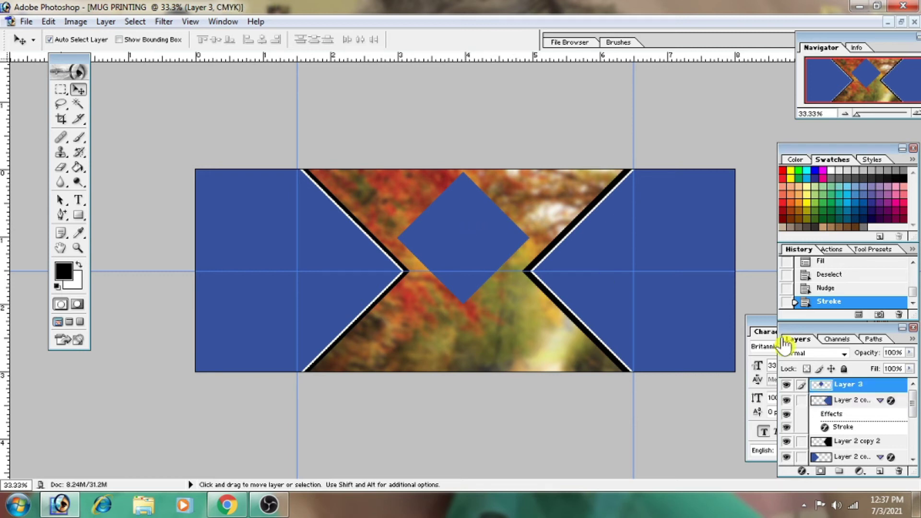
- Duplicate the diamond layer and fill Layer 3 with black
key(ctrl+j)
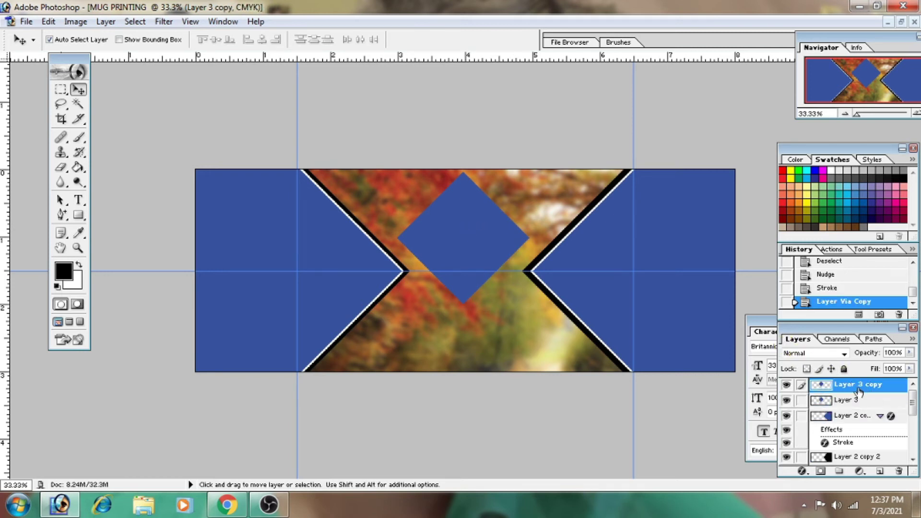
click(827, 406)
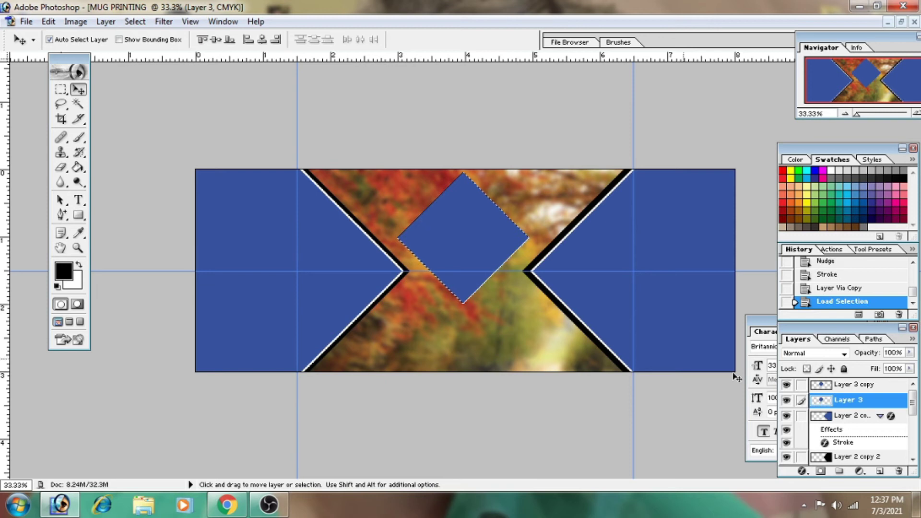
key(alt+BackSpace)
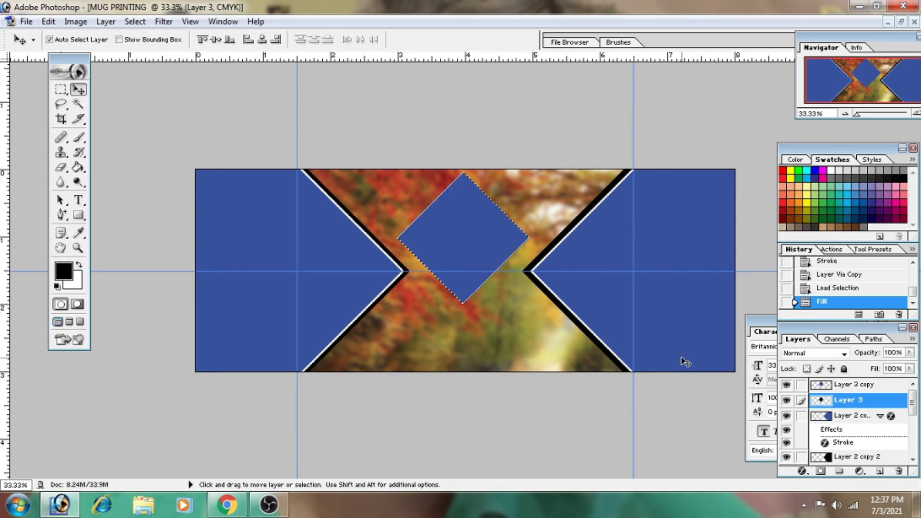
key(ctrl+d)
- Enlarge the black diamond to 106.6% around its centre
key(ctrl+t)
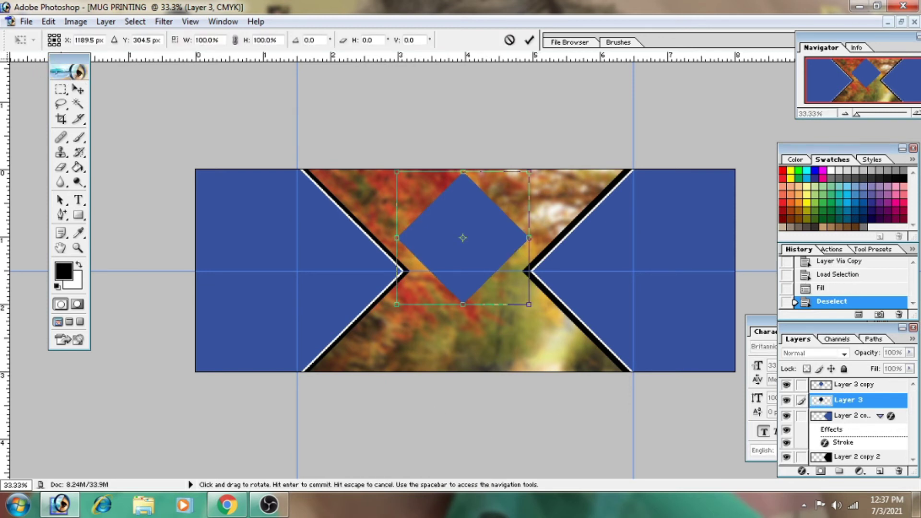
drag(528, 306, 533, 311)
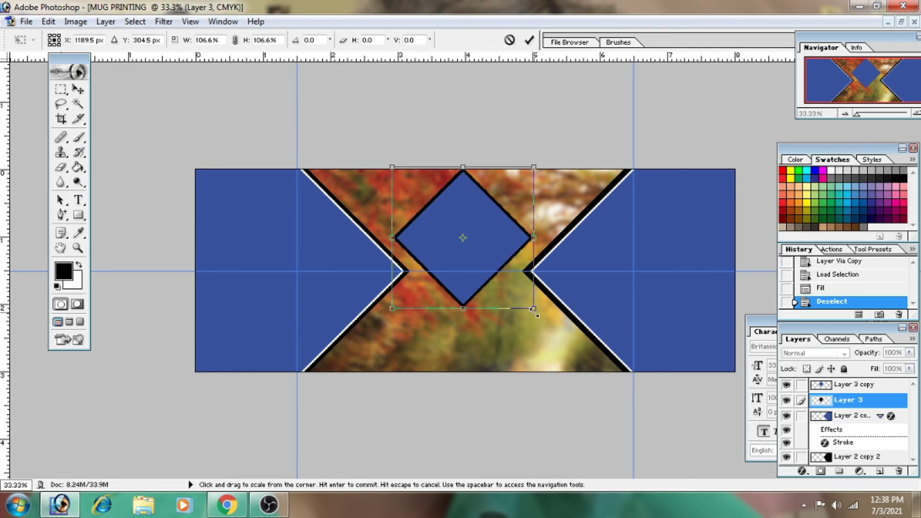
click(529, 40)
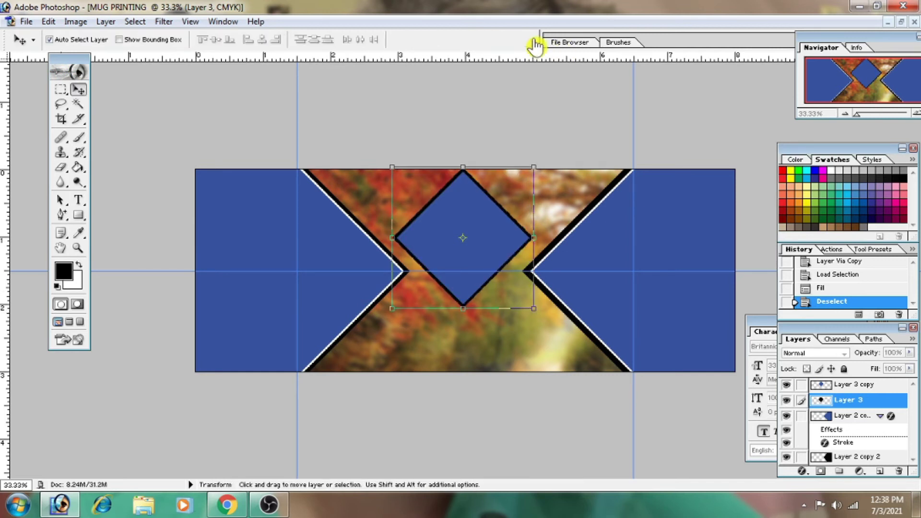
click(473, 232)
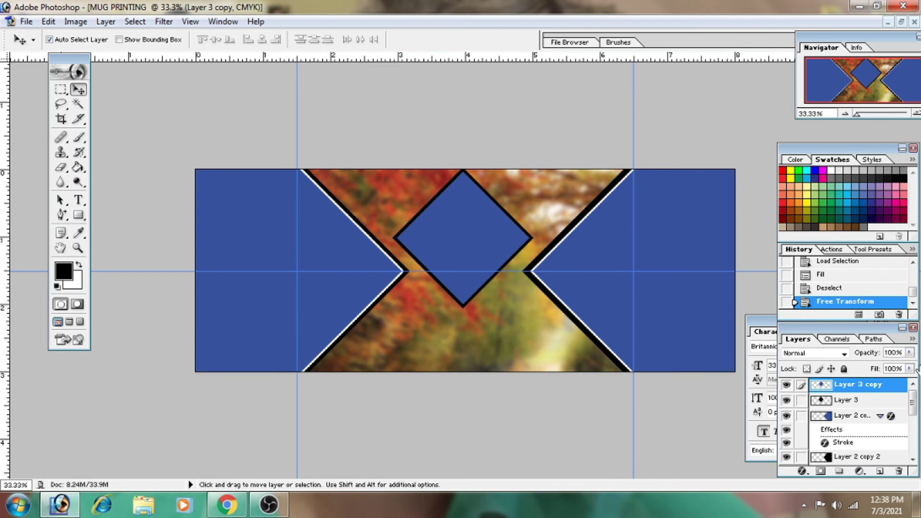
- Apply an 8 px white Inside Stroke to the blue diamond, Layer 3 copy
double_click(892, 384)
click(77, 346)
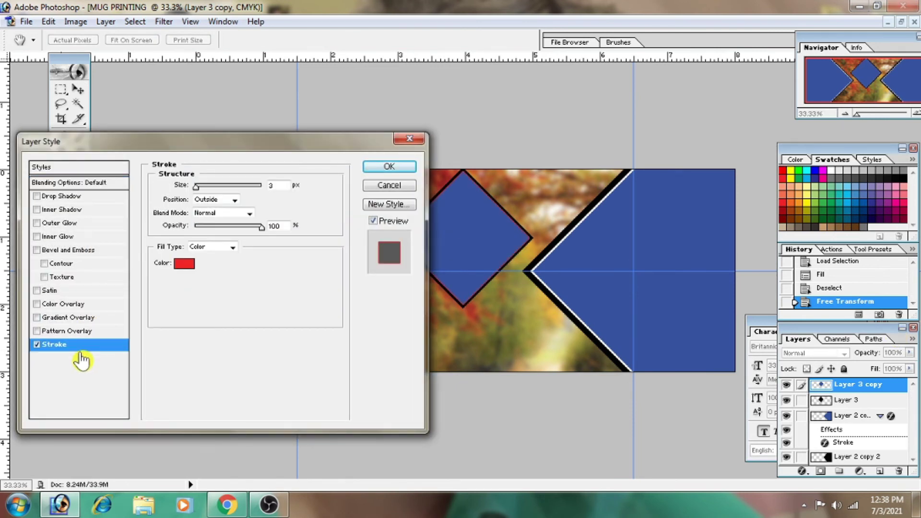
click(184, 263)
click(180, 158)
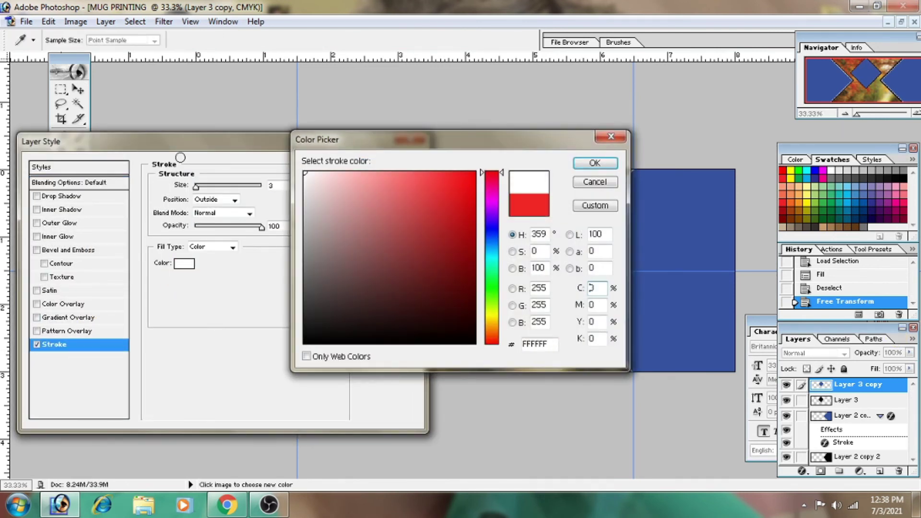
click(595, 163)
click(235, 200)
click(212, 215)
click(284, 186)
key(BackSpace)
text(8)
click(384, 168)
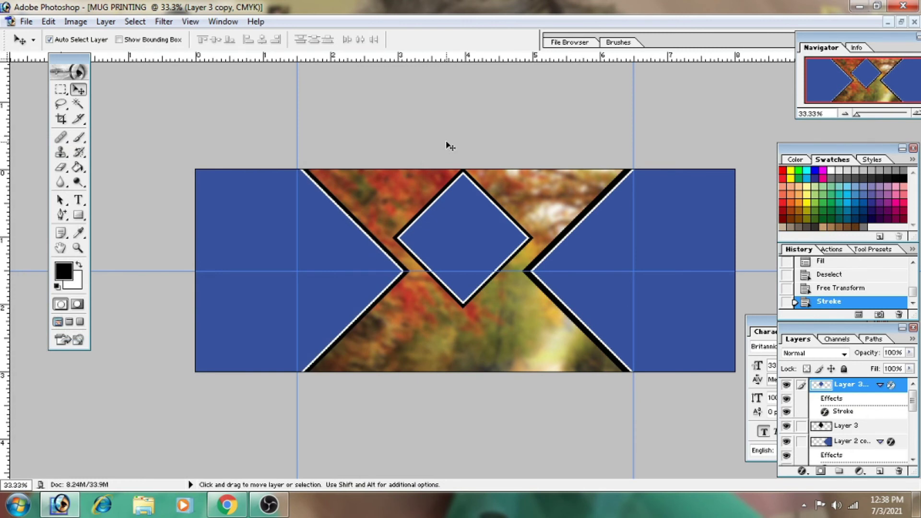
- Drag the bridal photo and a couple photo from their windows into the mug design
click(900, 22)
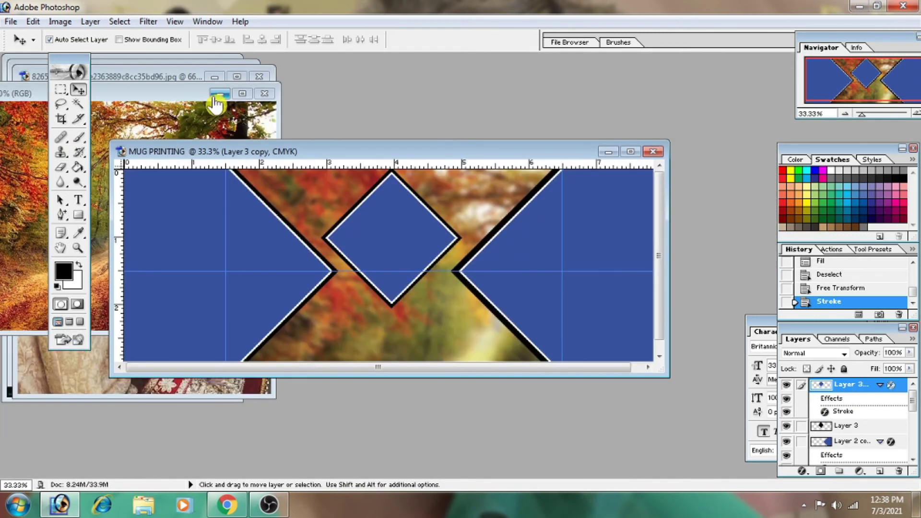
click(216, 103)
click(202, 94)
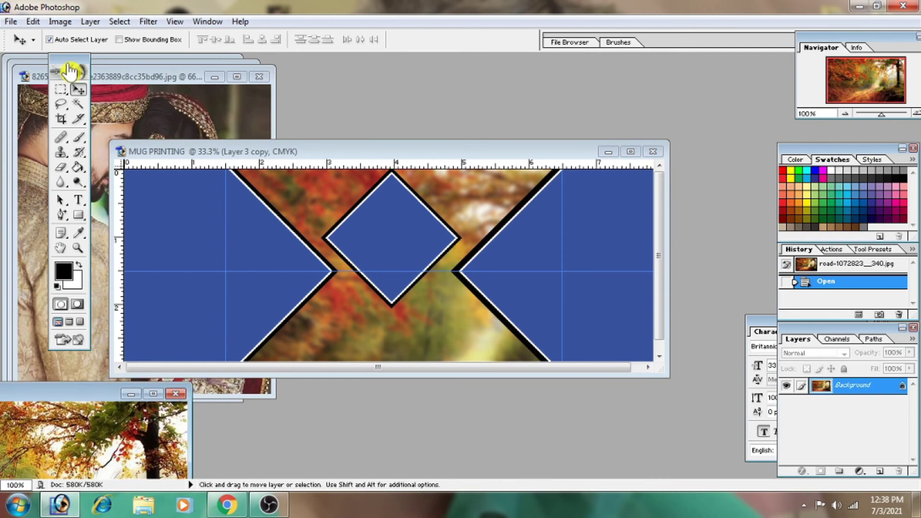
click(141, 125)
drag(585, 245, 588, 247)
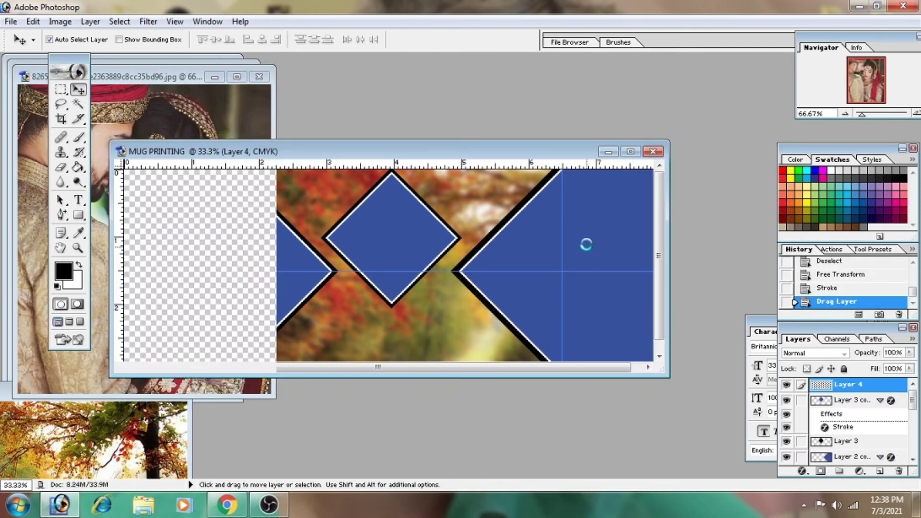
click(214, 77)
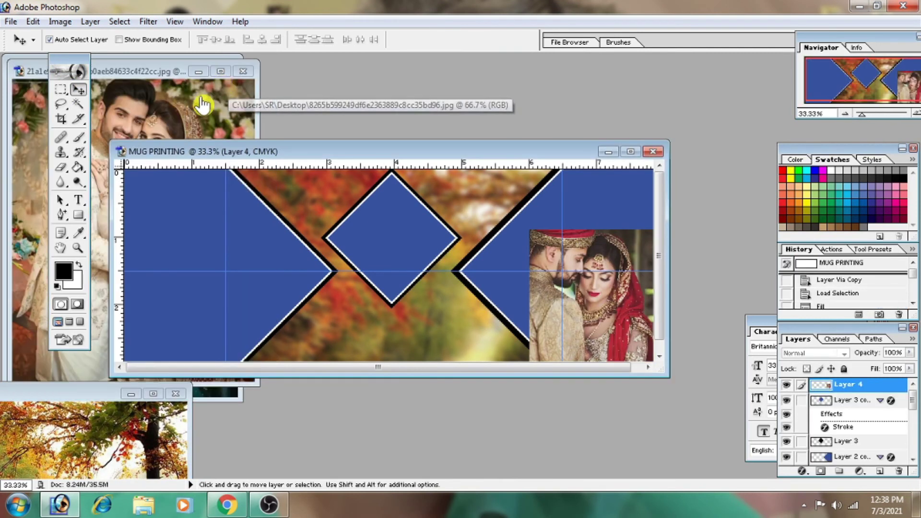
click(123, 134)
drag(284, 243, 286, 245)
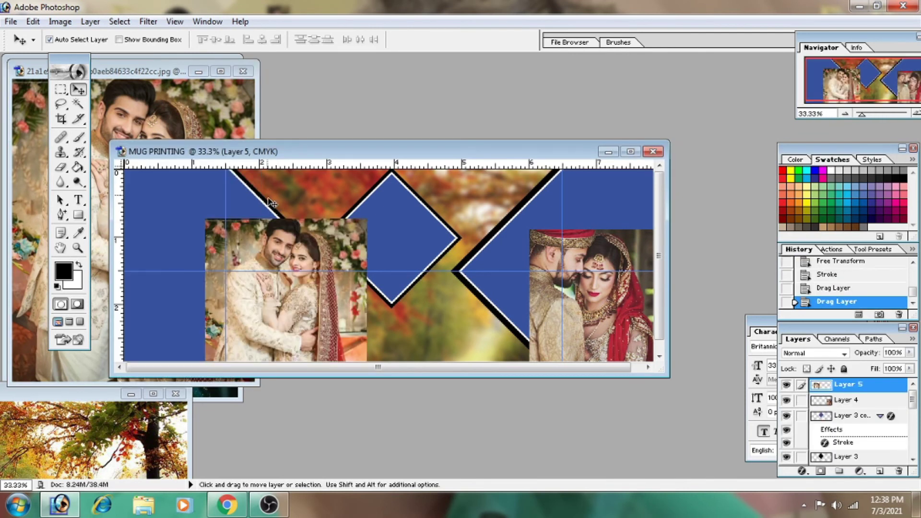
- Add the dark couple photo at centre, maximize MUG PRINTING, and move the left photo top-left
click(242, 71)
click(161, 123)
drag(128, 120, 417, 207)
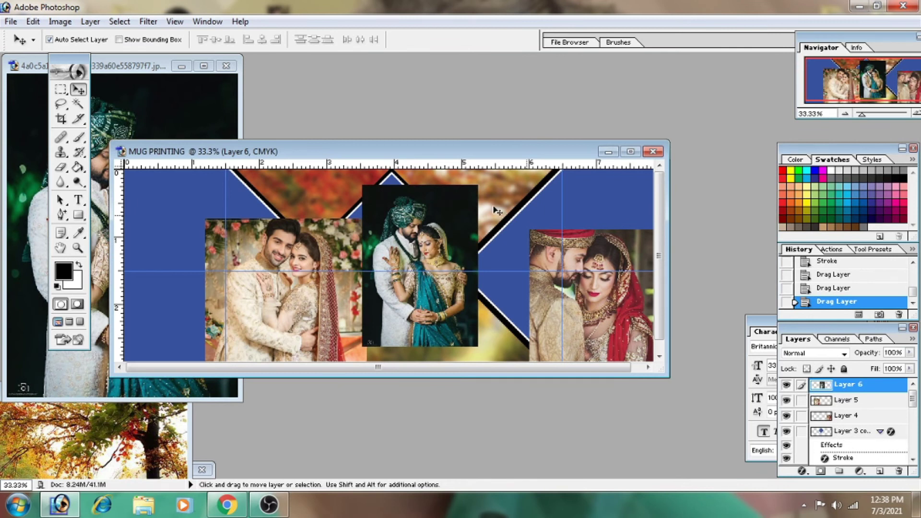
click(630, 152)
mouse_move(346, 274)
mouse_down()
mouse_move(263, 229)
mouse_move(220, 228)
mouse_up()
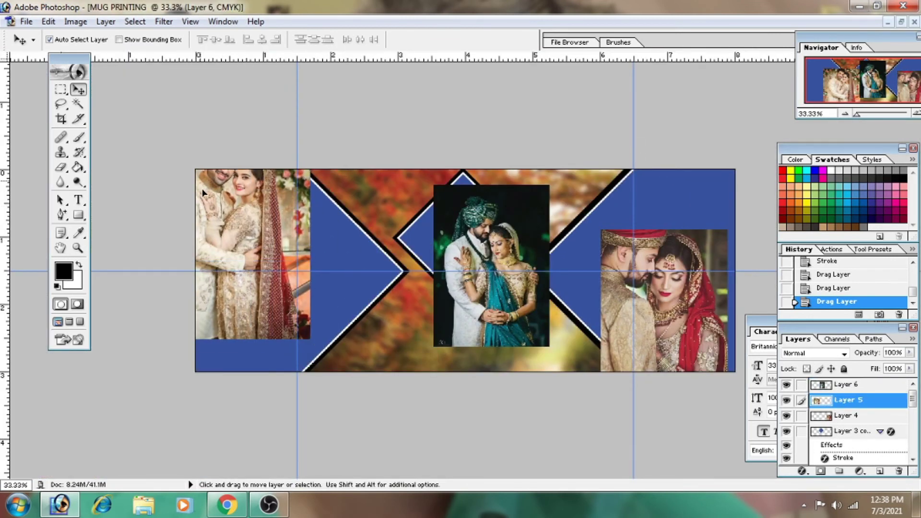
key(ctrl+t)
- Enlarge the left couple photo to 150.2% and shift it right and down
drag(330, 178, 378, 130)
drag(337, 226, 366, 235)
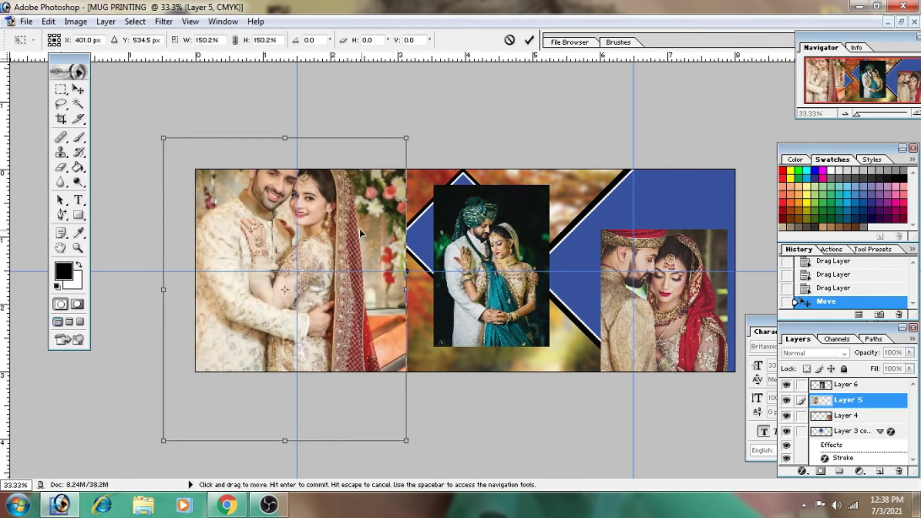
click(529, 41)
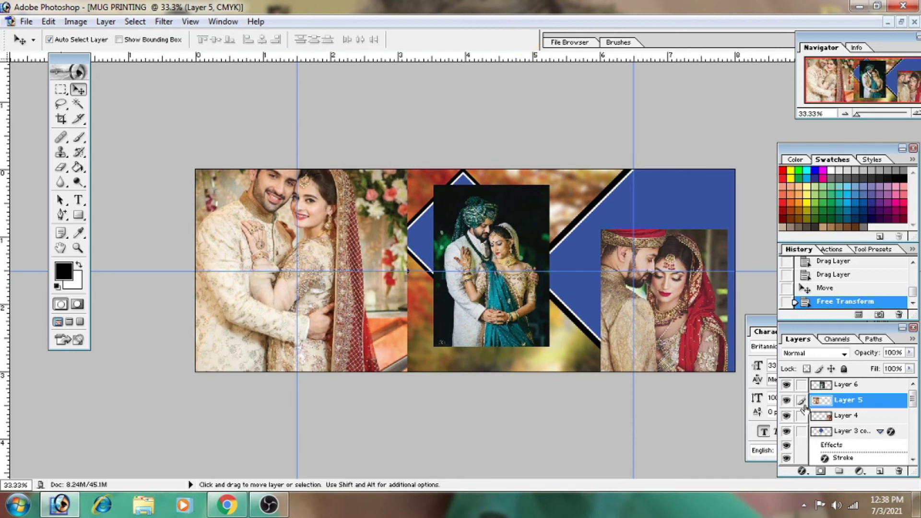
double_click(865, 431)
key(Return)
- Place the left photo layer above the arrow shape, clip it in, and nudge it down
key(ctrl+bracketleft)
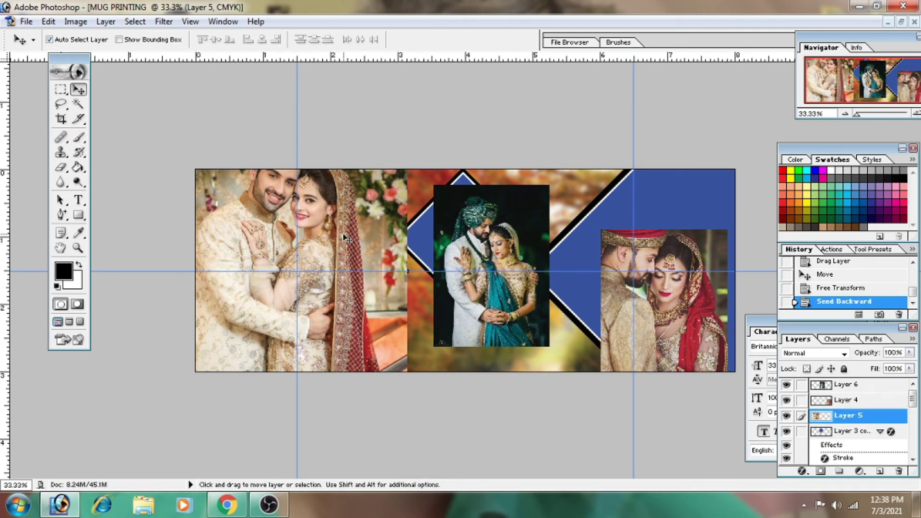
key(ctrl+bracketleft)
key(ctrl+bracketleft)
key(ctrl+bracketleft)
key(ctrl+bracketleft)
key(ctrl+bracketleft)
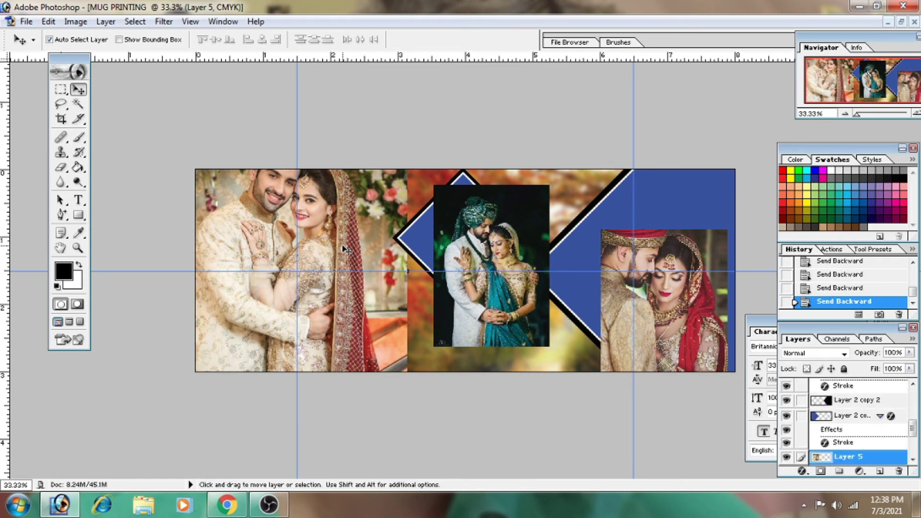
key(ctrl+bracketleft)
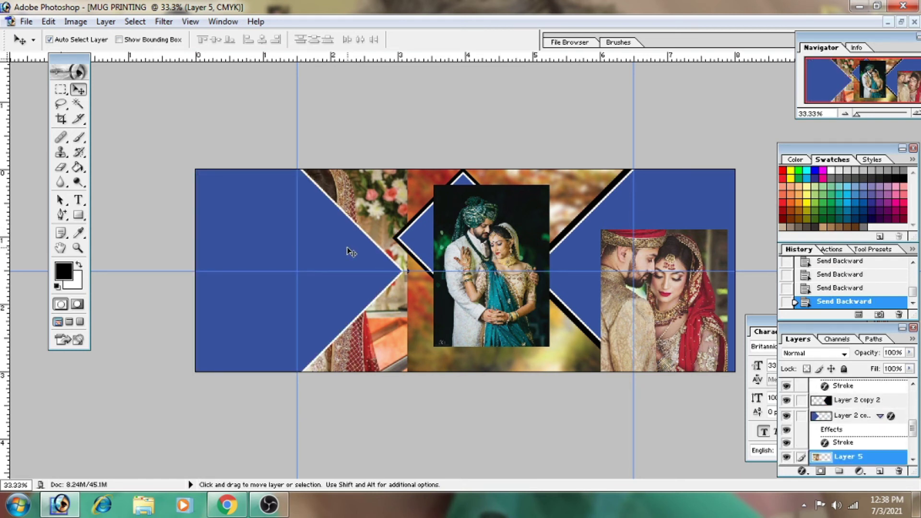
key(ctrl+bracketright)
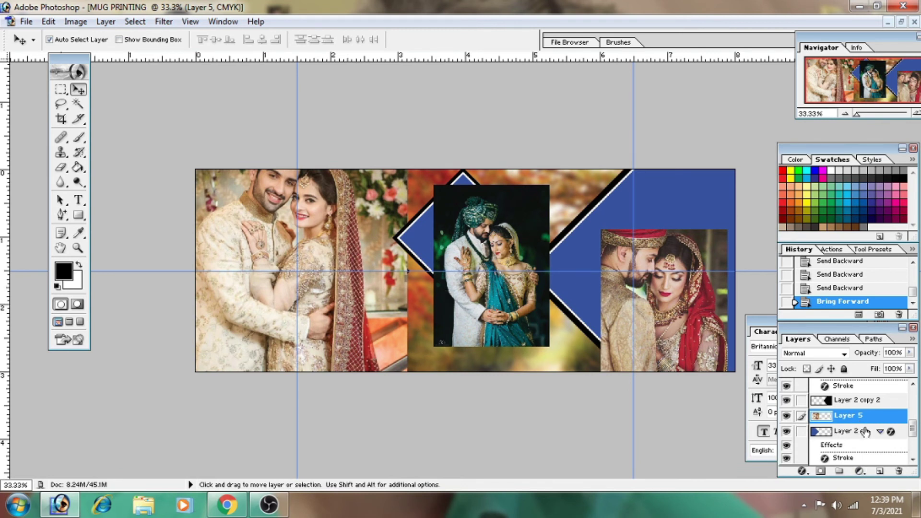
alt+click(867, 424)
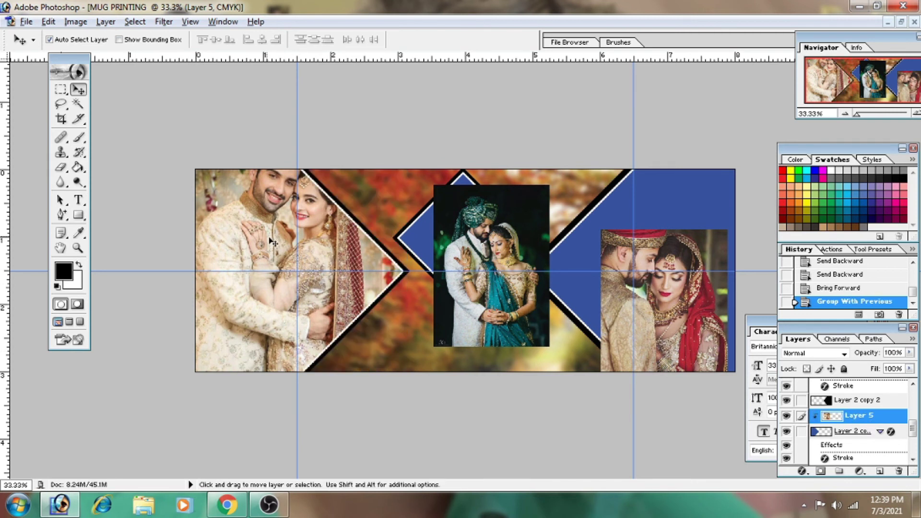
key(shift+Down)
key(shift+Down)
key(shift+Down)
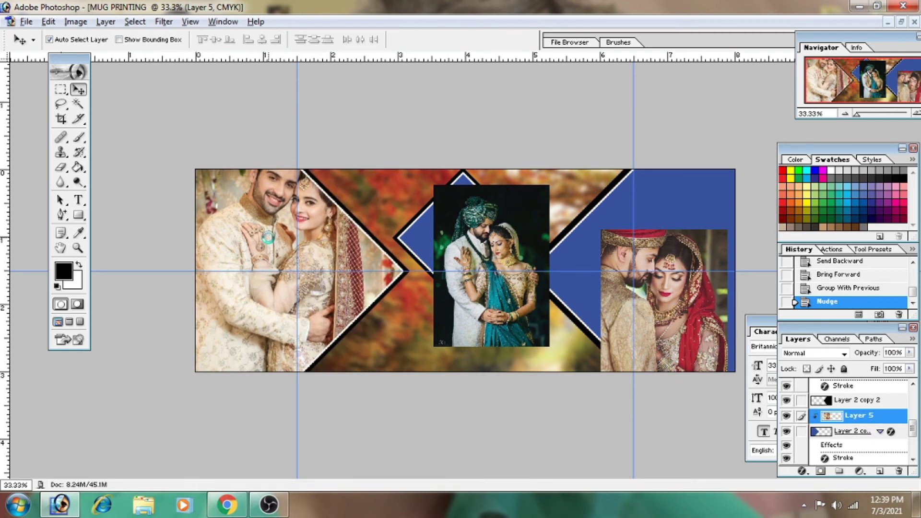
key(shift+Down)
drag(271, 243, 269, 257)
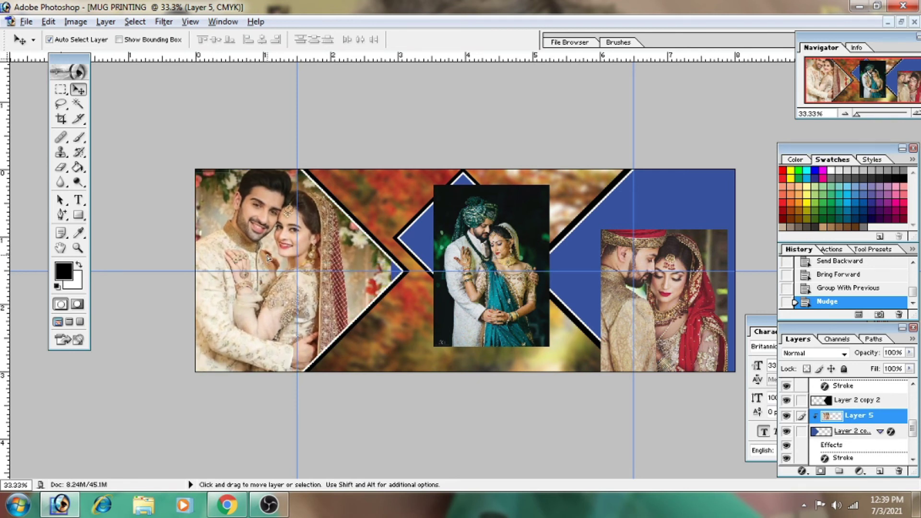
- Move the right bridal photo up and enlarge it to 191.6%
click(663, 268)
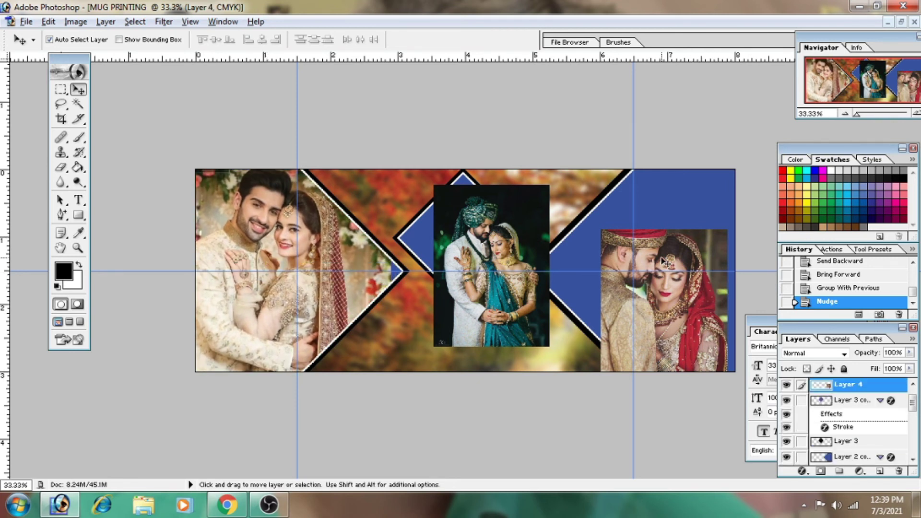
key(ctrl+t)
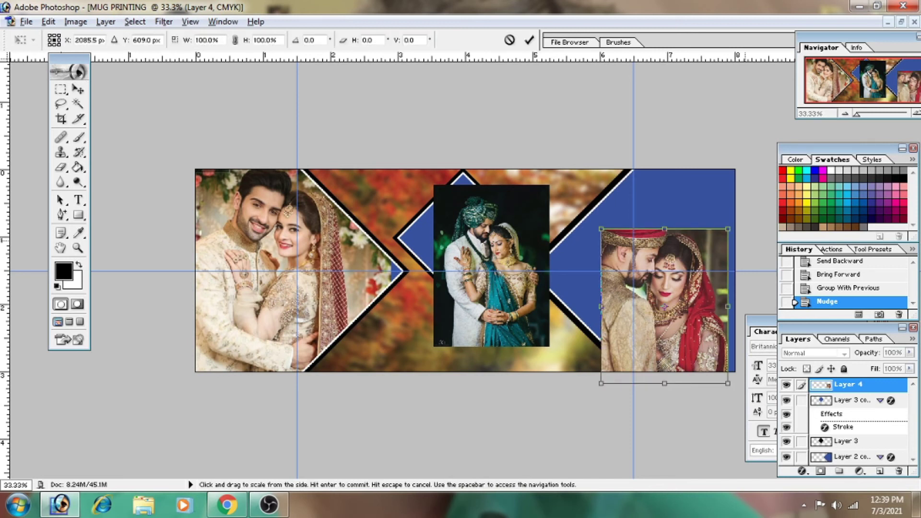
drag(669, 258, 678, 209)
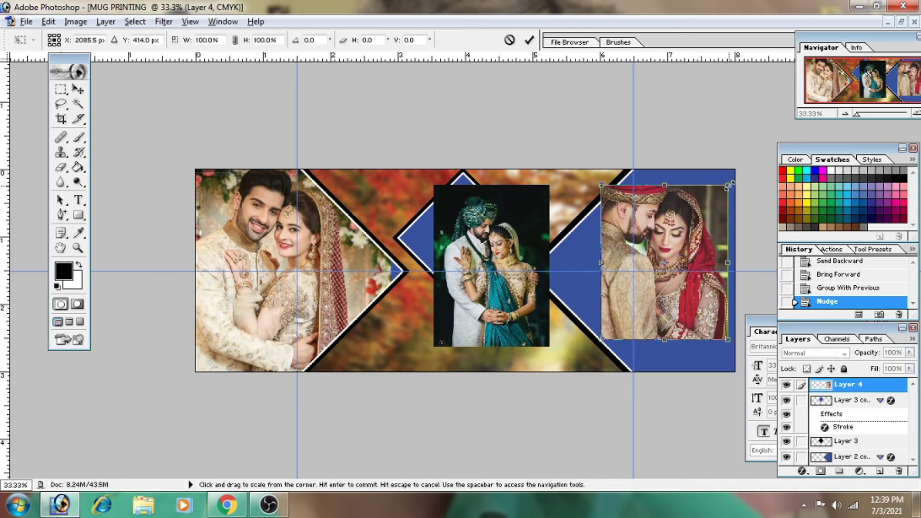
drag(729, 184, 785, 114)
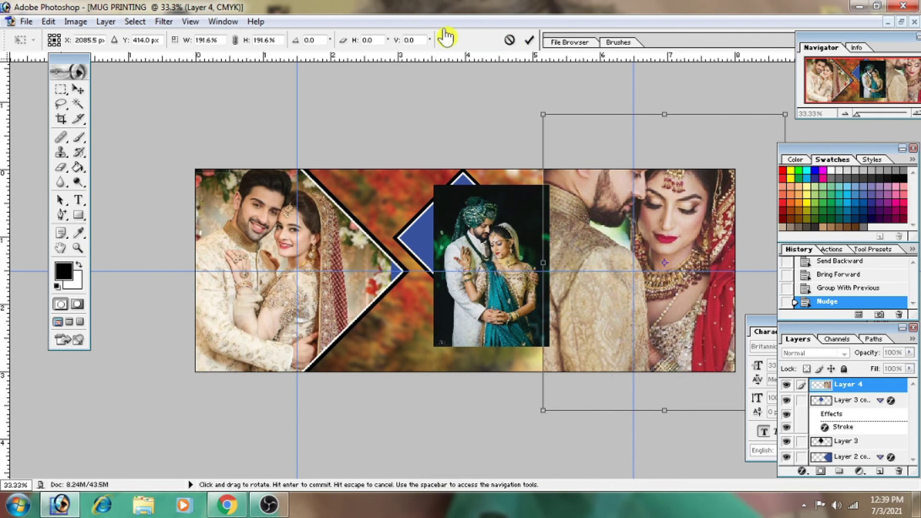
click(529, 40)
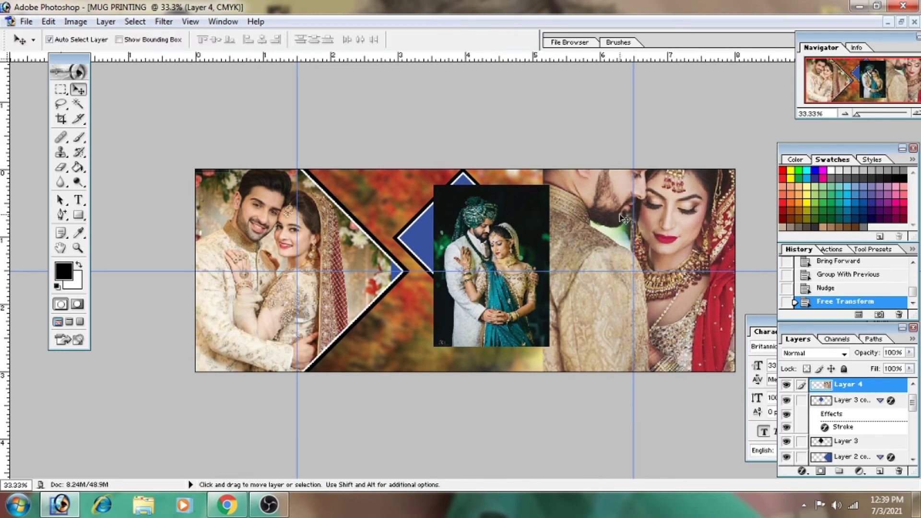
- Clip the right photo into the right arrow, reposition it, and raise the centre photo over the diamond
key(ctrl+bracketleft)
key(ctrl+bracketleft)
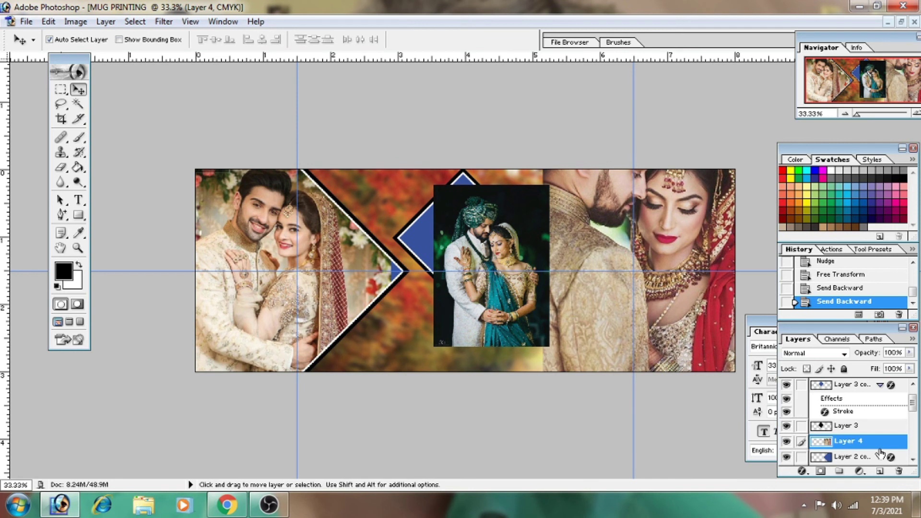
key(alt)
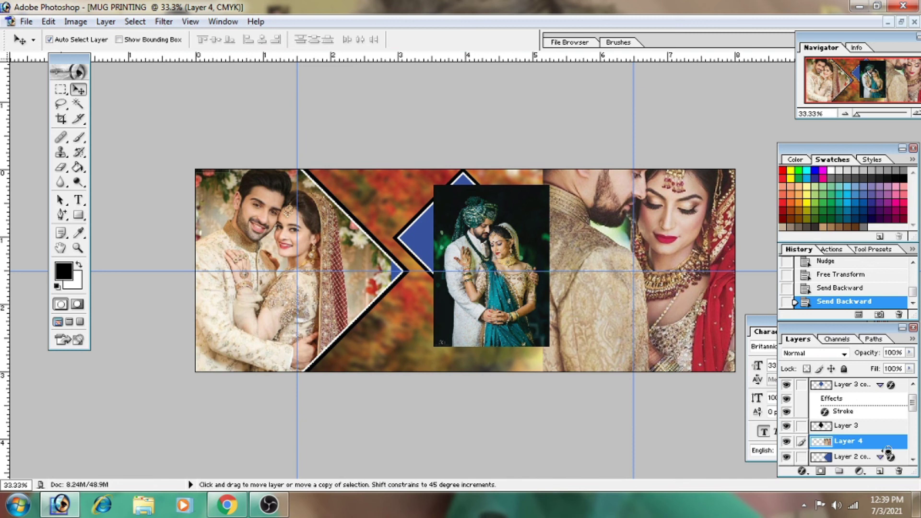
alt+click(888, 451)
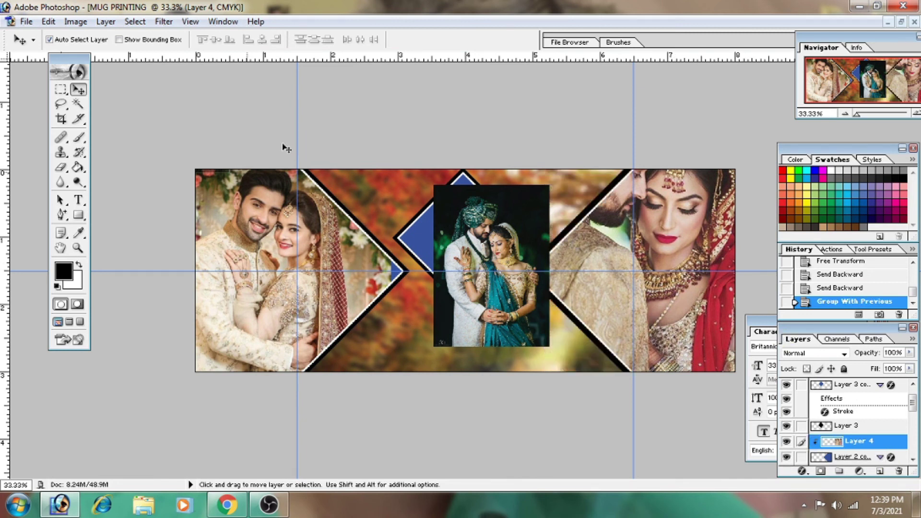
mouse_move(612, 244)
mouse_down()
mouse_move(613, 313)
mouse_move(612, 298)
mouse_up()
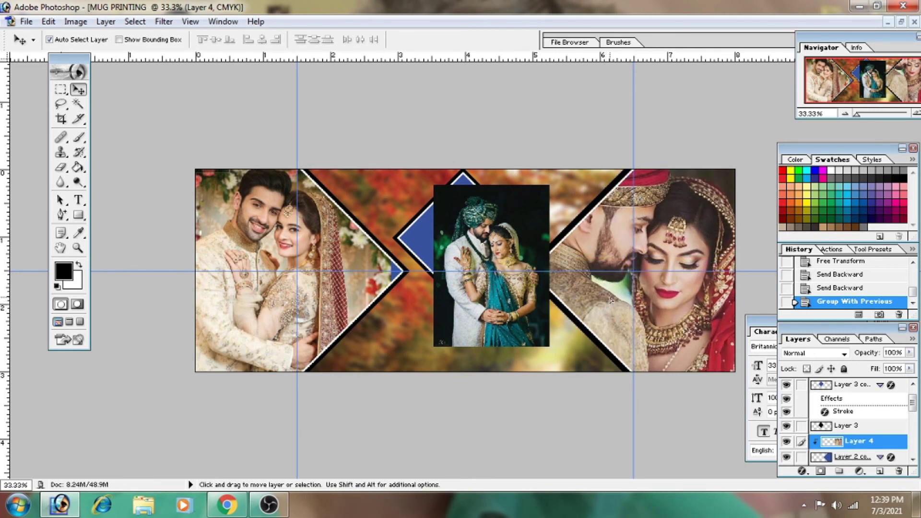
mouse_move(482, 259)
mouse_down()
mouse_move(445, 250)
mouse_move(462, 211)
mouse_up()
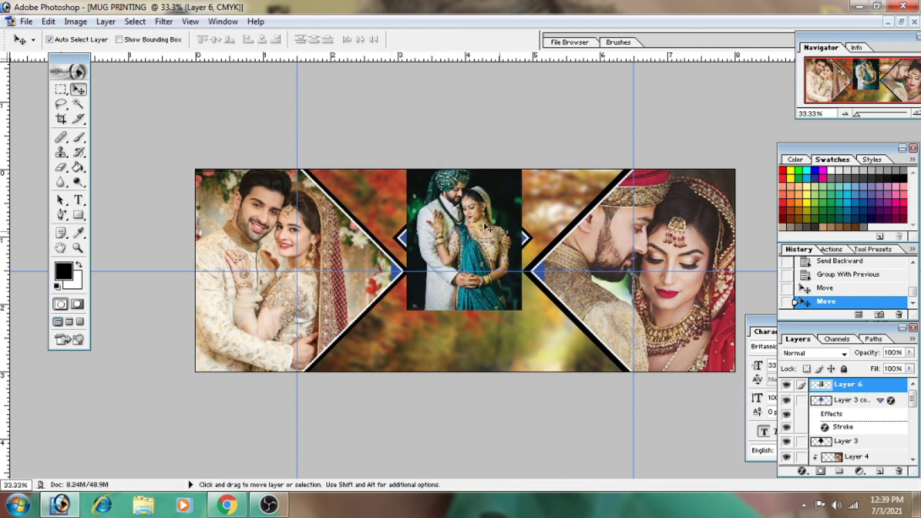
- Clip Layer 6's centre couple photo into the diamond and enlarge it to about 110.8%
key(alt)
alt+click(872, 393)
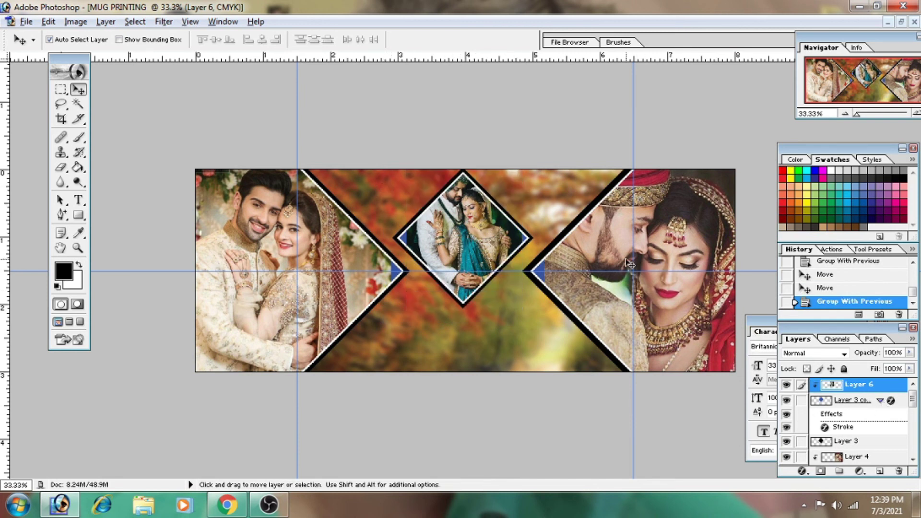
key(ctrl+t)
drag(529, 308, 537, 320)
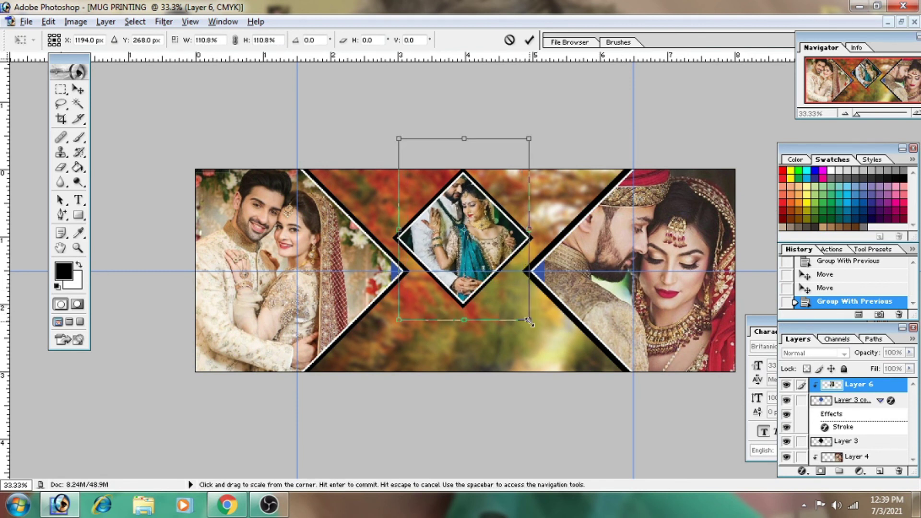
click(531, 43)
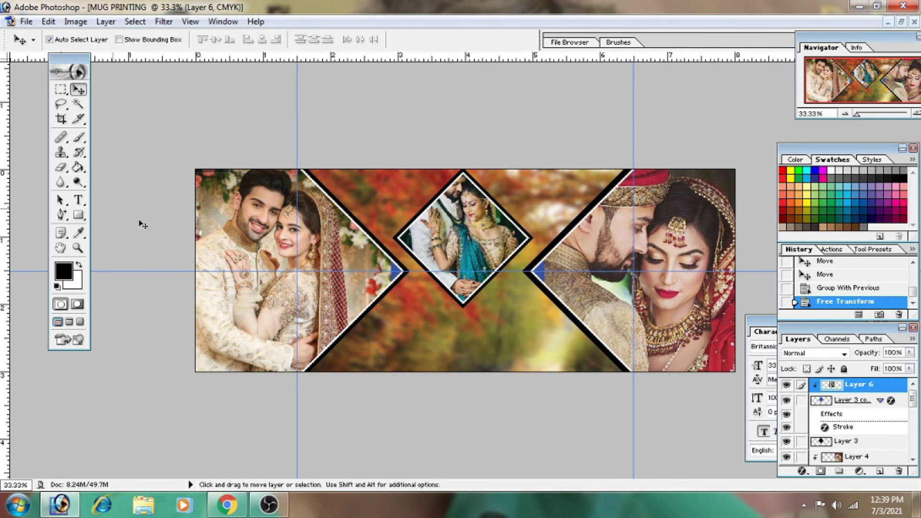
- Type the two-line text 'HAPPY' / 'MARREGE' below the diamond
click(79, 200)
click(563, 340)
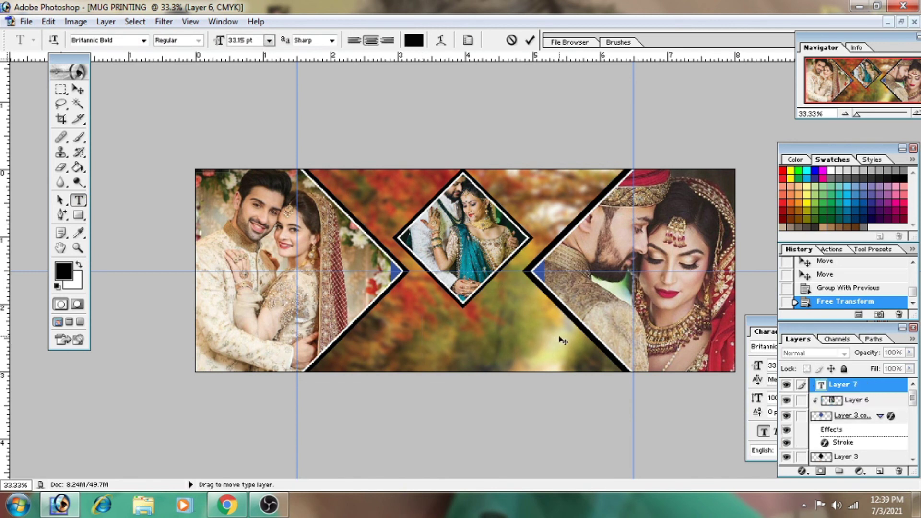
text(HAPPY)
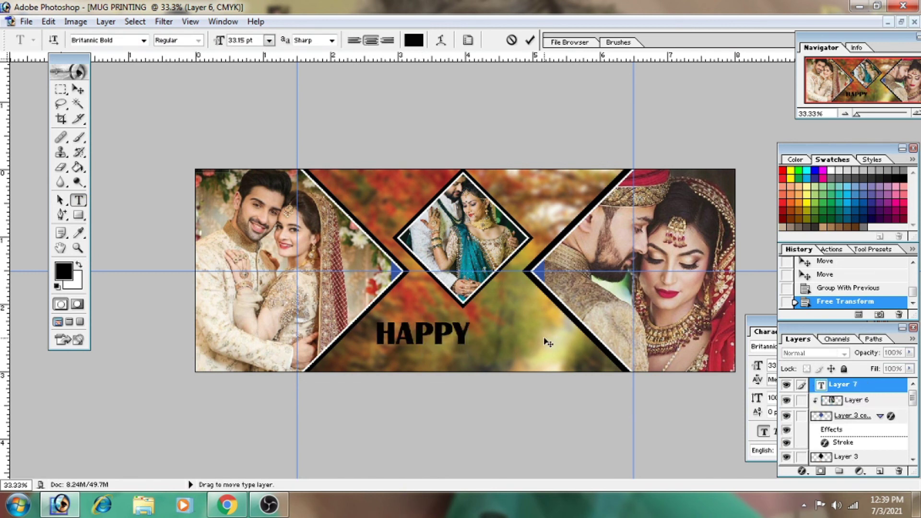
key(Return)
text(MARREGR)
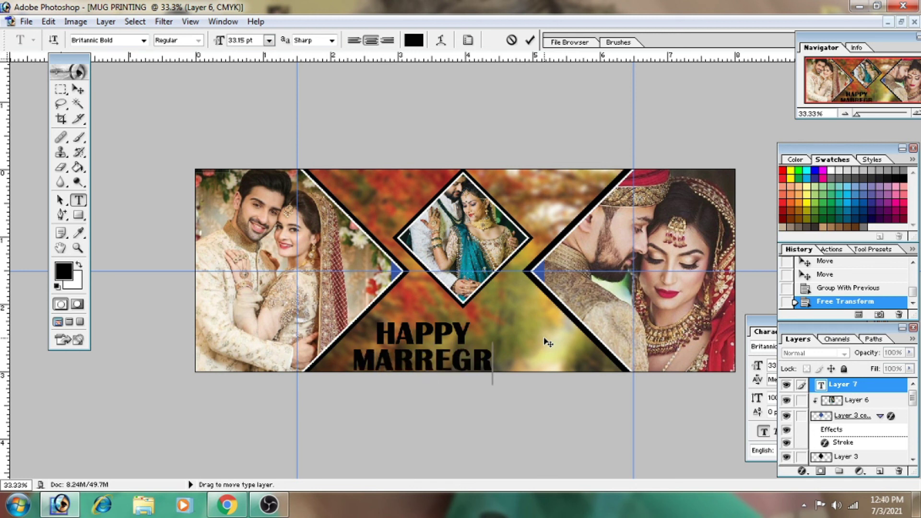
key(BackSpace)
text(E)
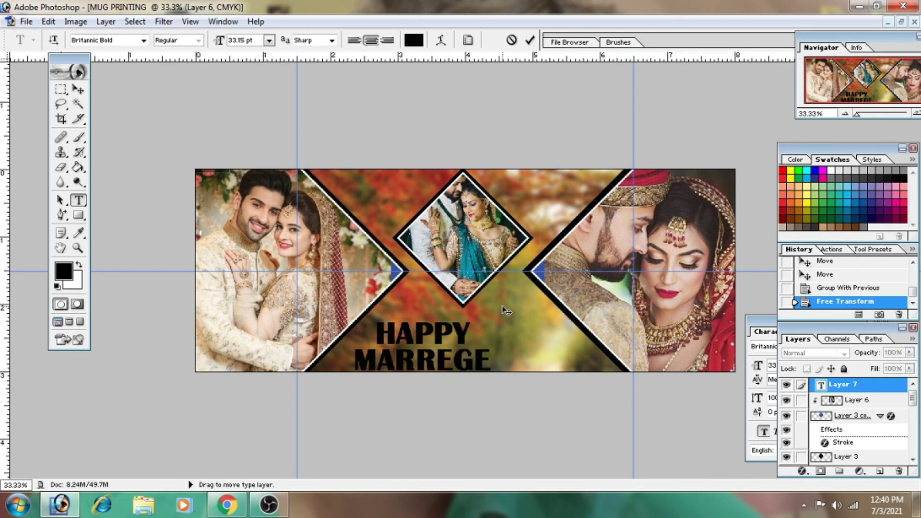
- Make the HAPPY MARREGE text white and move it to centre below the diamond
key(ctrl+a)
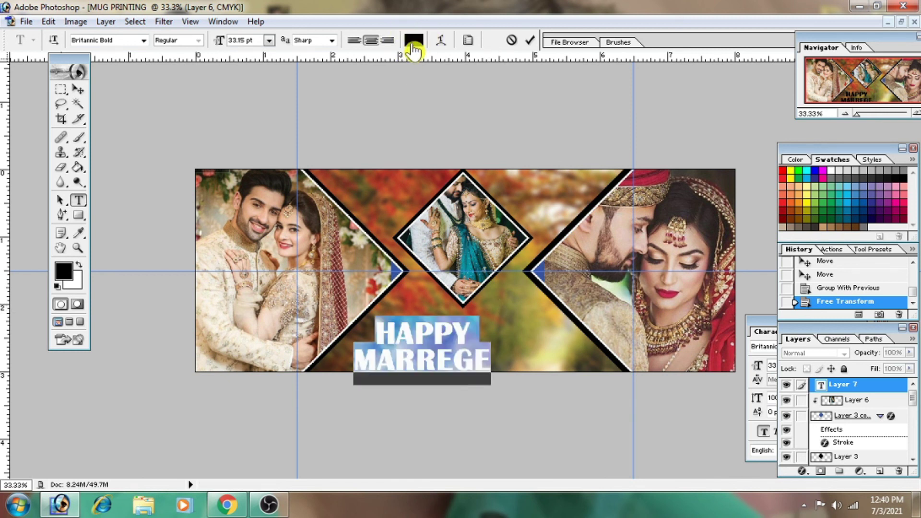
click(413, 40)
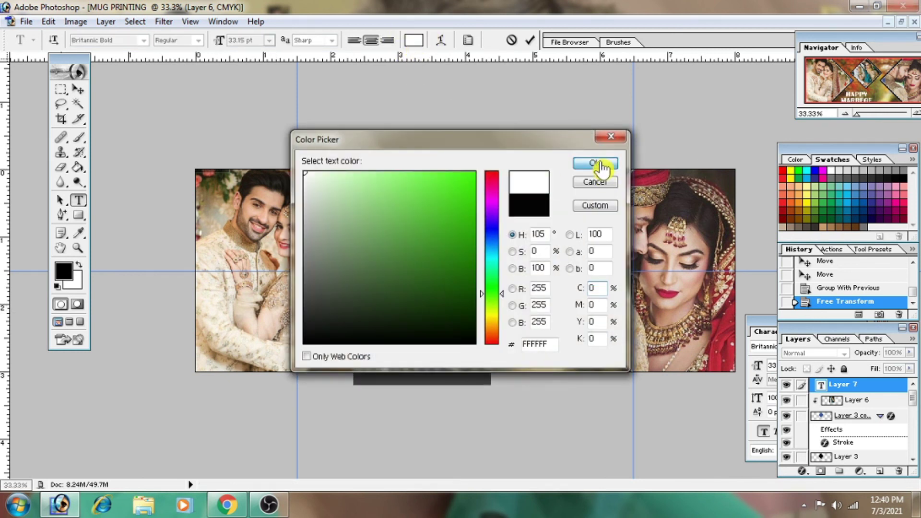
click(595, 163)
click(530, 40)
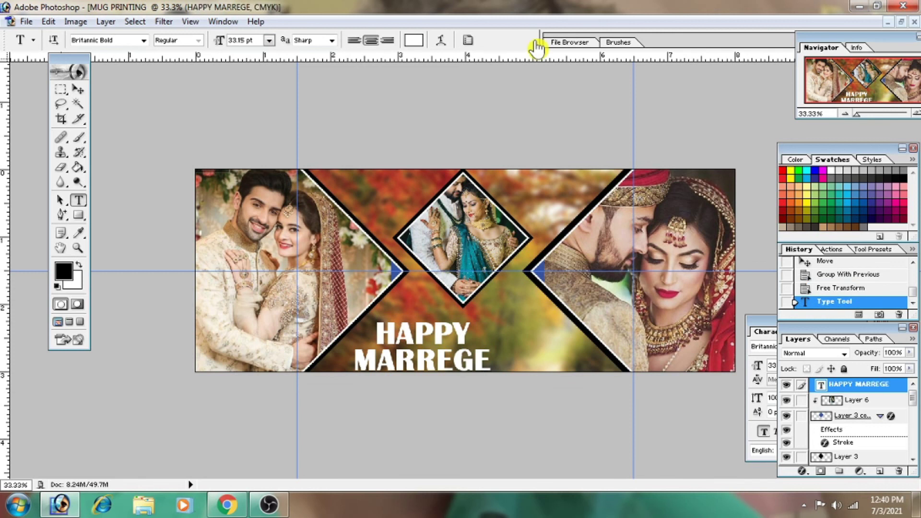
click(77, 91)
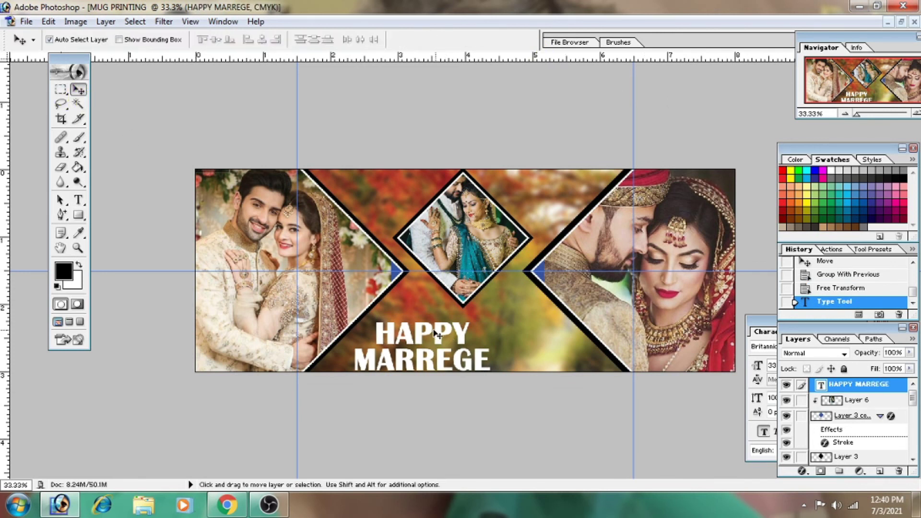
drag(443, 338, 480, 328)
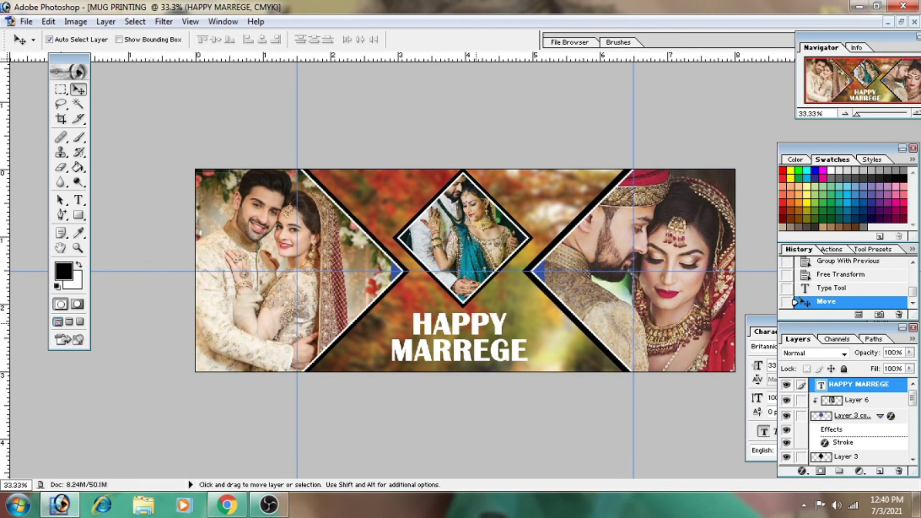
- Add a Drop Shadow to the HAPPY MARREGE text layer with 20 px distance and 100% opacity
double_click(897, 391)
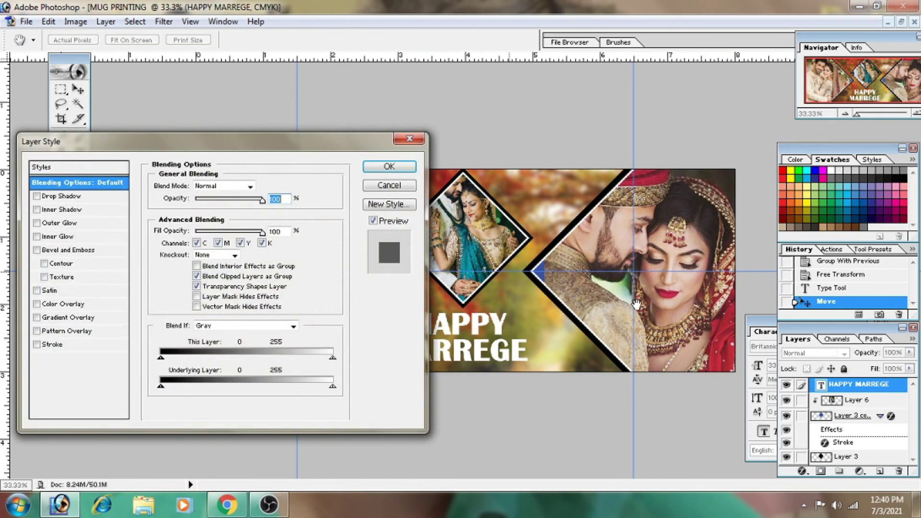
click(116, 206)
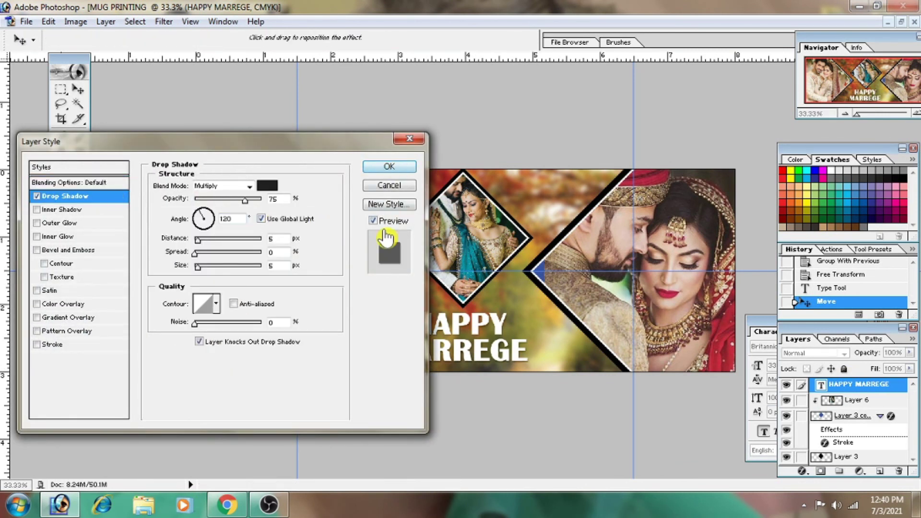
drag(202, 244, 210, 244)
drag(245, 200, 298, 198)
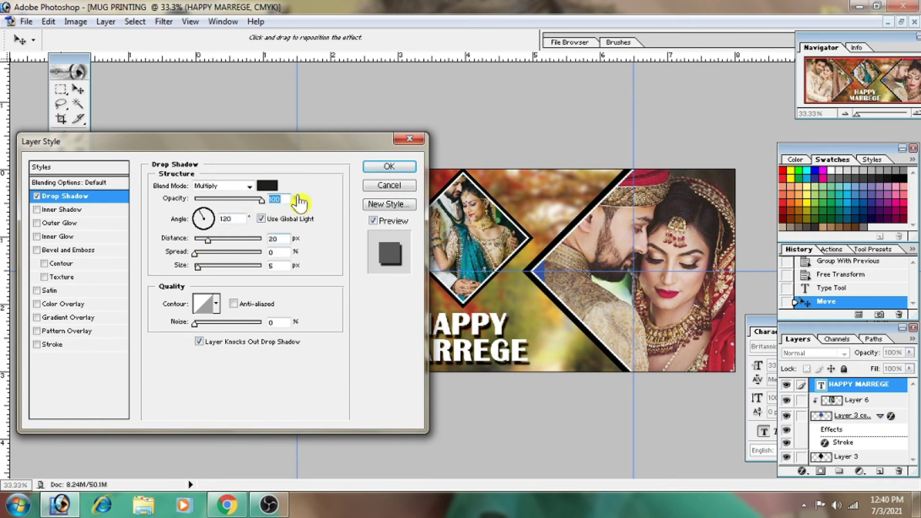
click(389, 166)
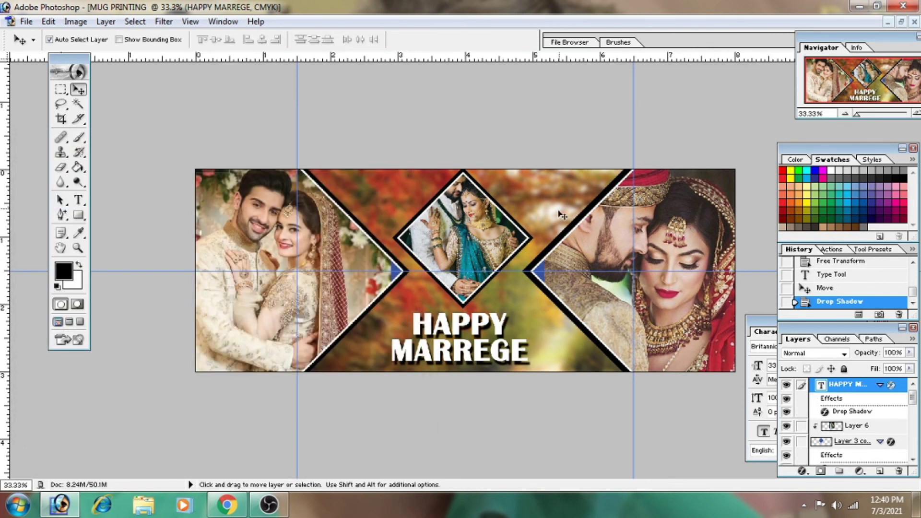
- Drag the horizontal guide and both vertical guides onto the ruler to delete them
drag(288, 272, 288, 57)
drag(297, 153, 297, 56)
drag(633, 302, 633, 57)
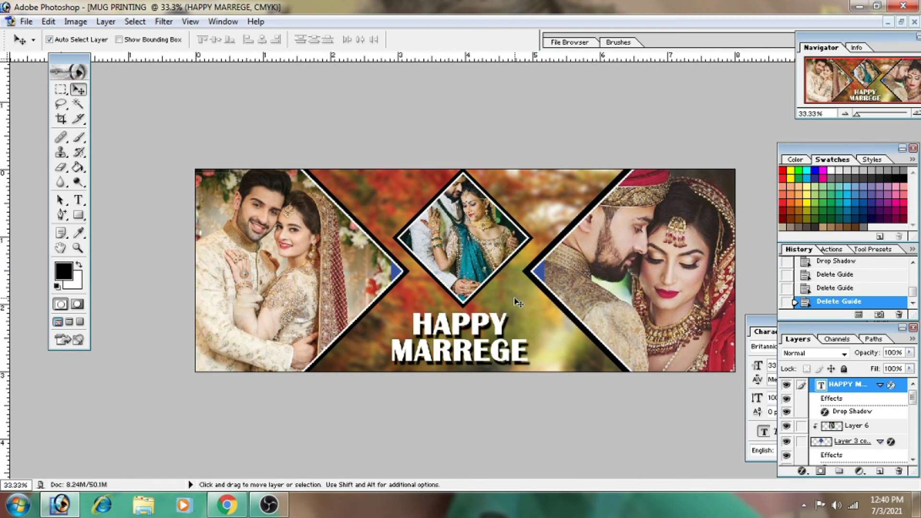